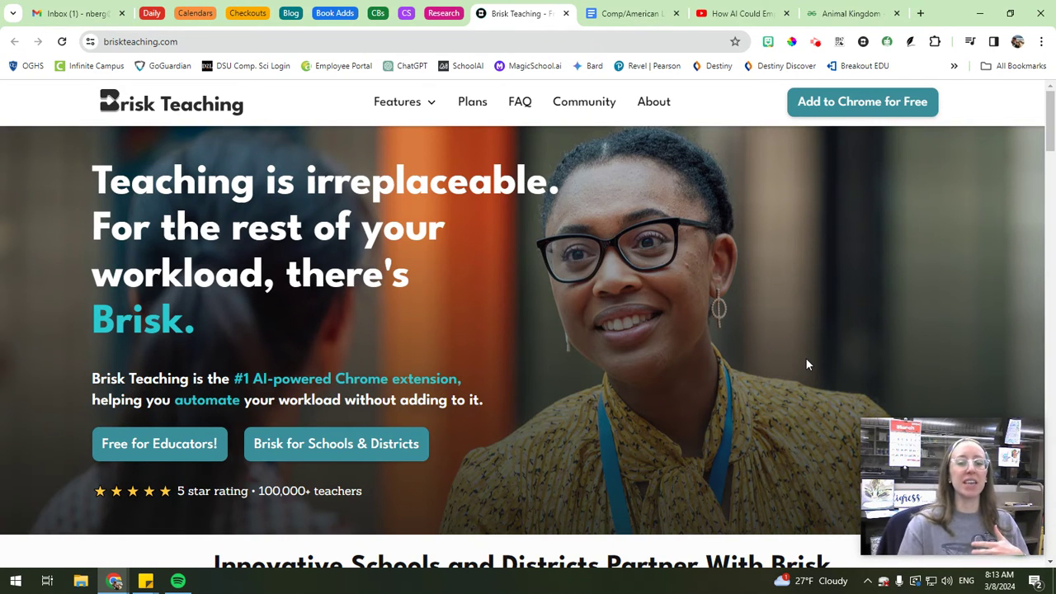
View the Brisk Teaching listing in the Chrome Web Store and the installed extensions list, closing the listing when done
left_click(891, 109)
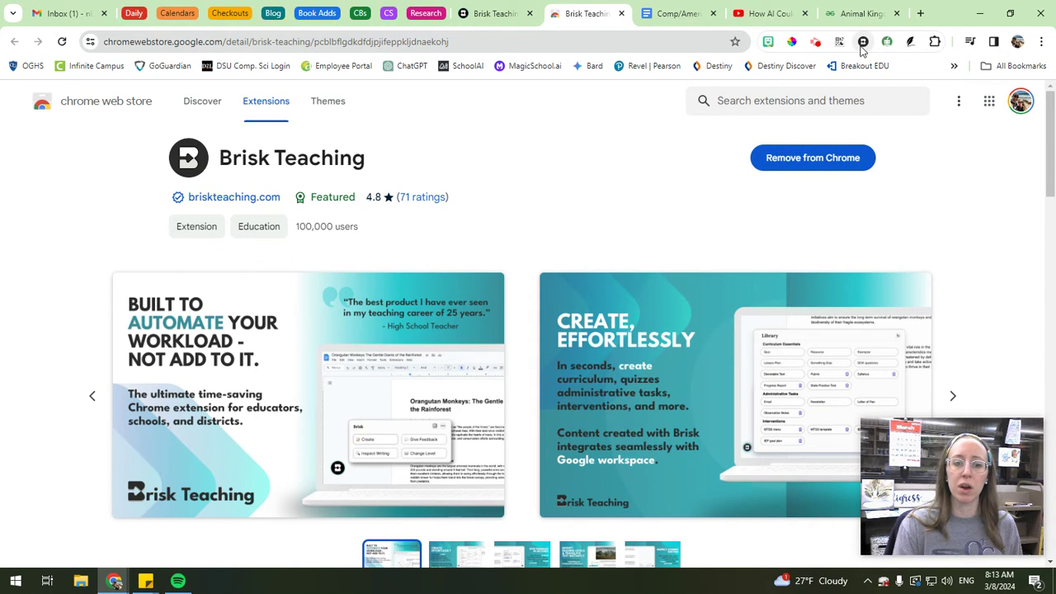
left_click(934, 43)
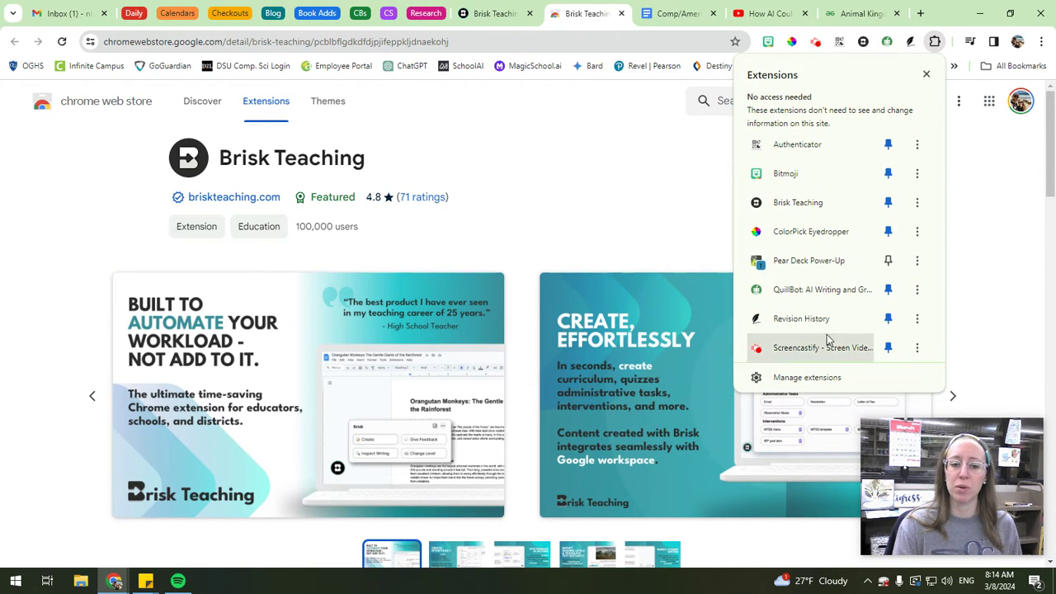
left_click(611, 12)
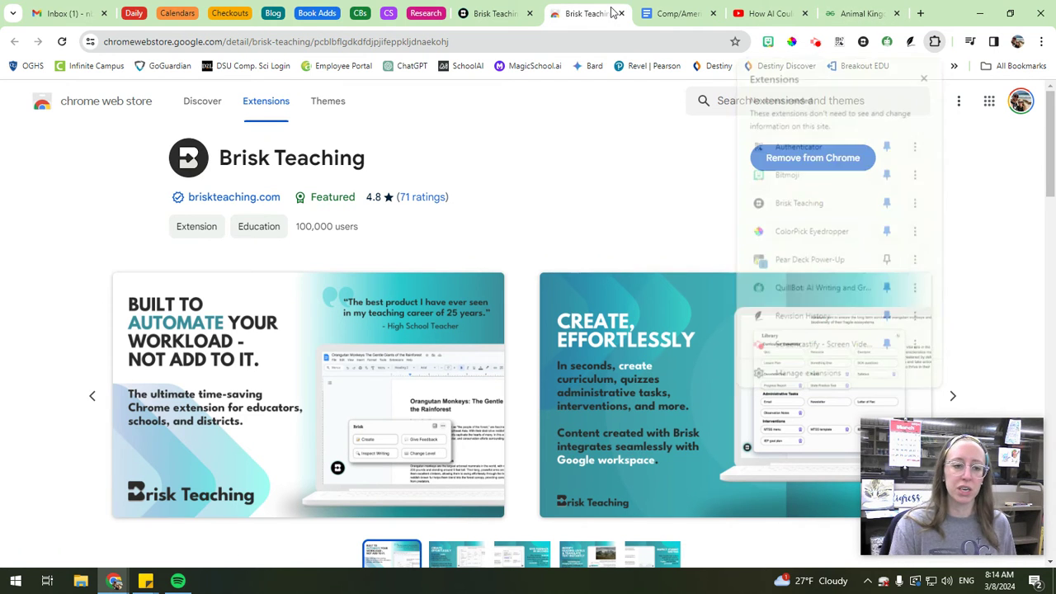
left_click(621, 15)
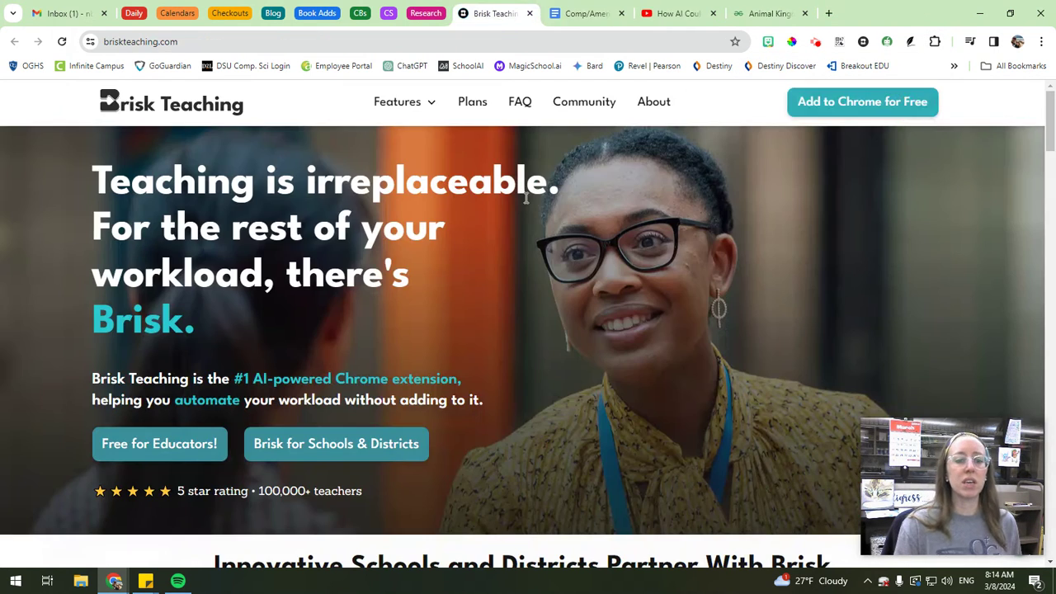
Switch to the Comp/American Lit. Syllabus document and check the Brisk Teaching extension's options
left_click(627, 13)
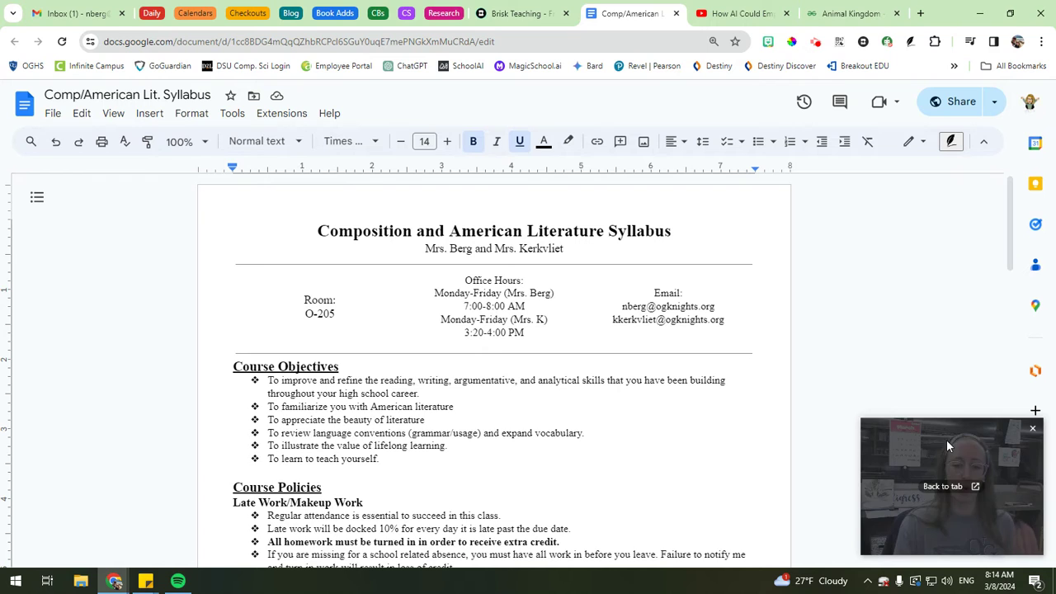
left_click_drag(986, 447, 141, 452)
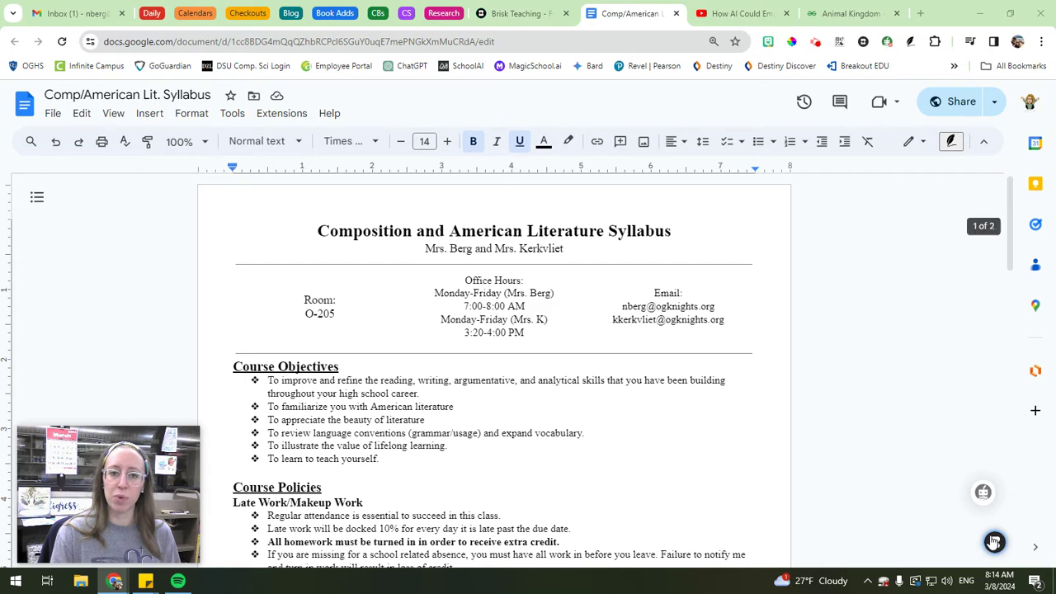
mouse_move(843, 491)
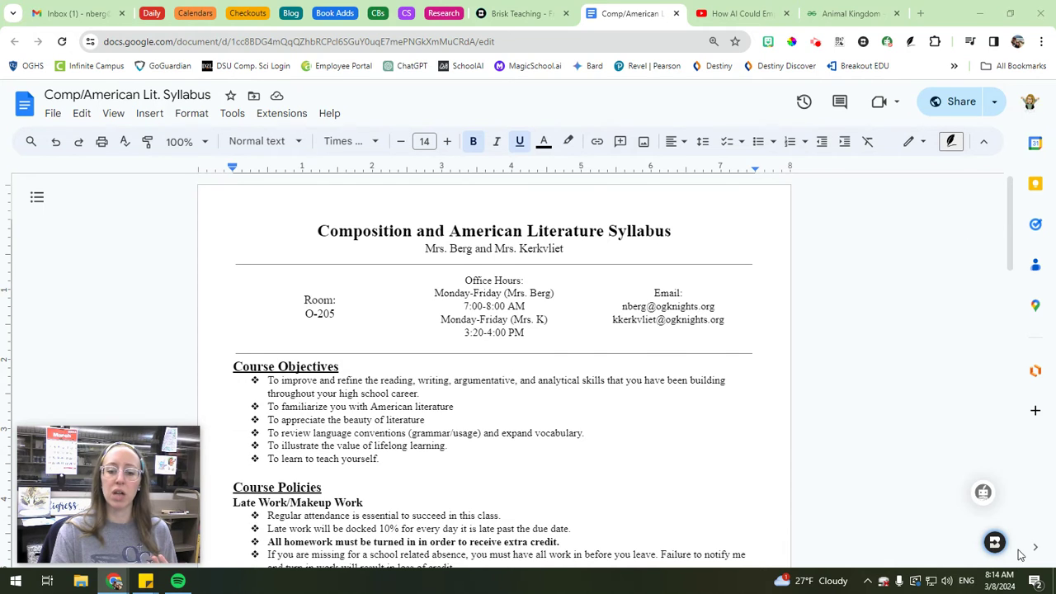
right_click(863, 43)
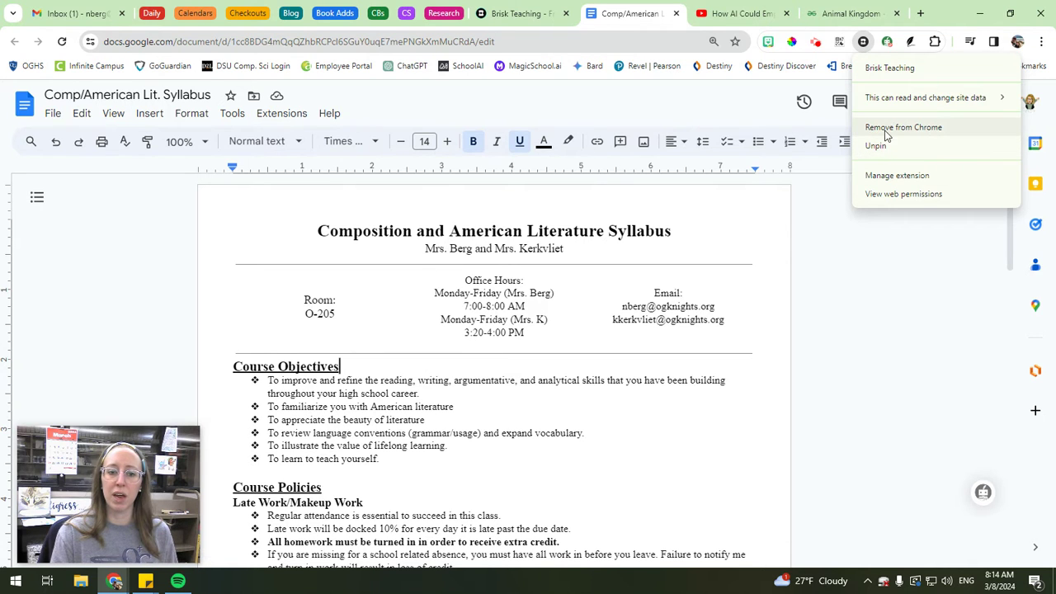
left_click(906, 376)
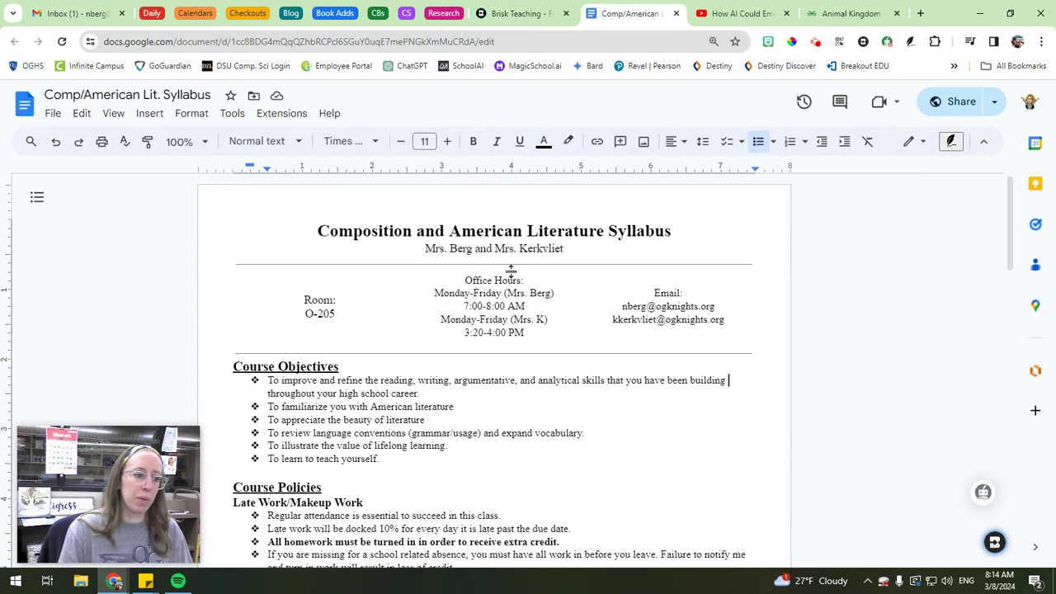
Look over the syllabus and start Brisk feedback on it in the Glow & Grow style
scroll(569, 303, "down", 4)
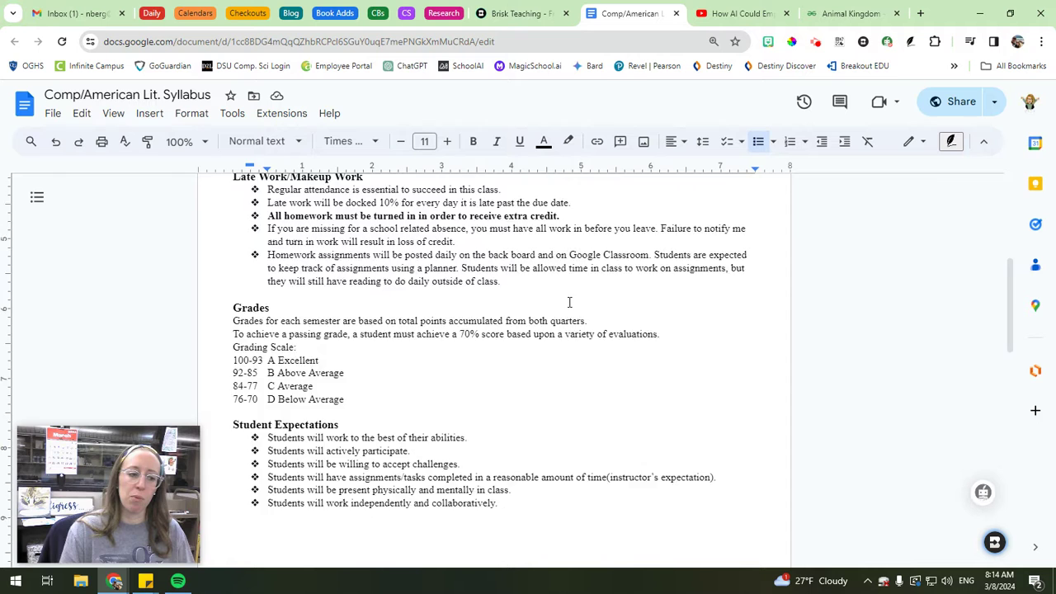
scroll(569, 303, "up", 3)
scroll(577, 302, "up", 1)
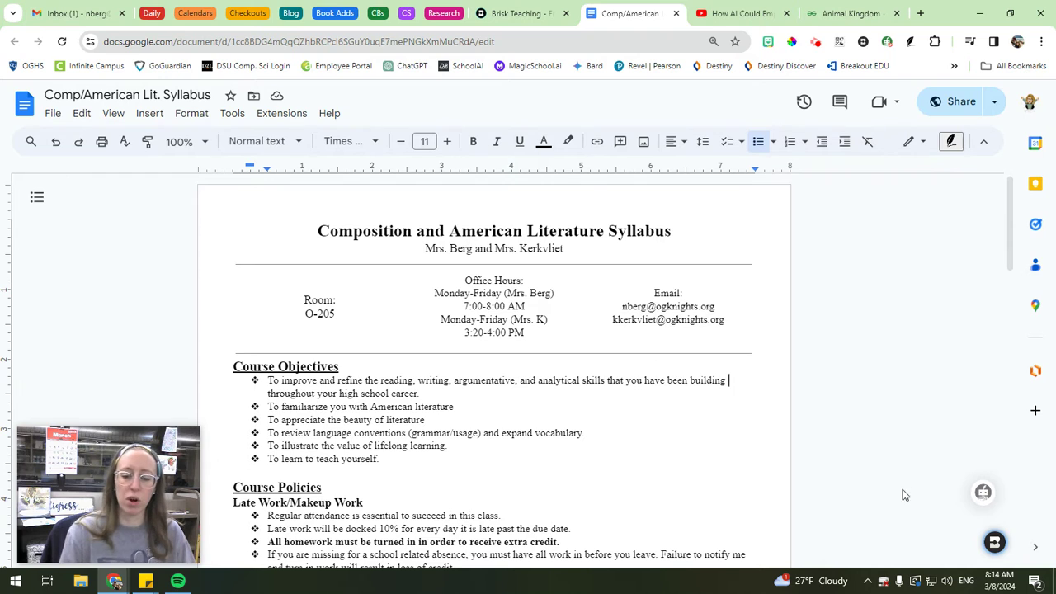
left_click(995, 543)
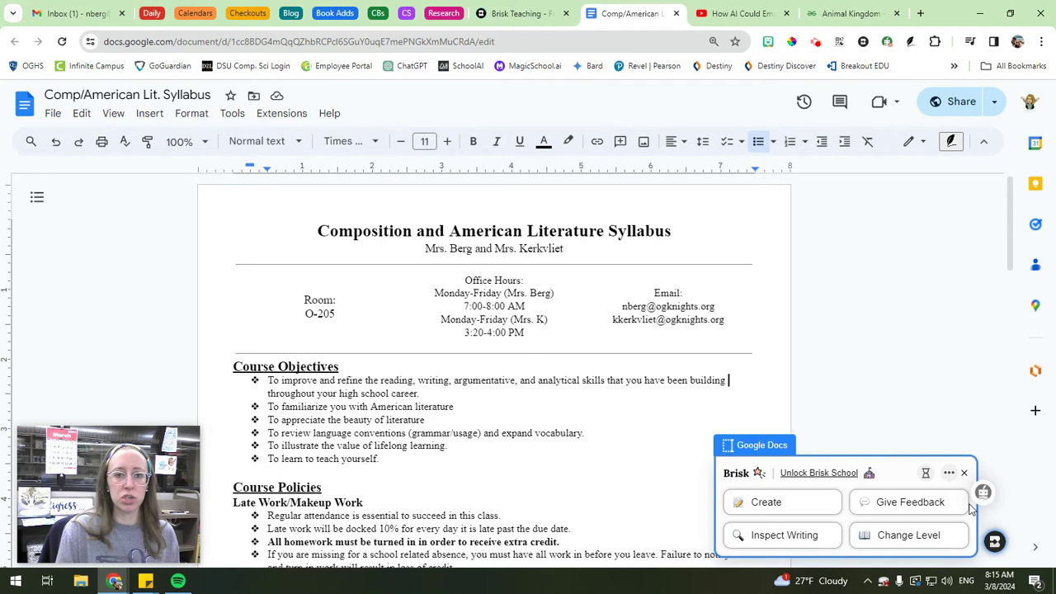
left_click(912, 505)
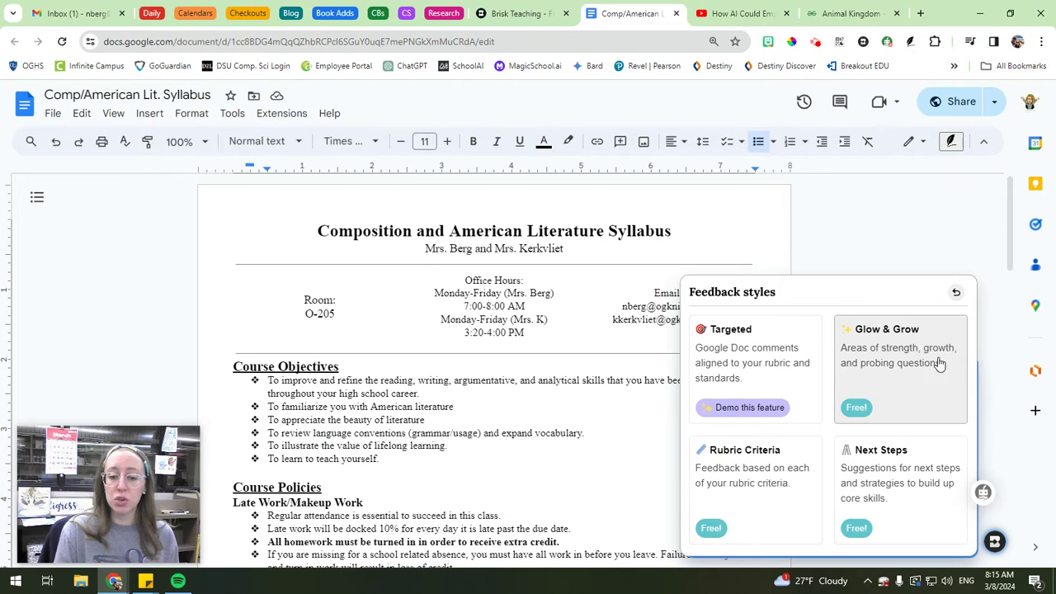
left_click(954, 297)
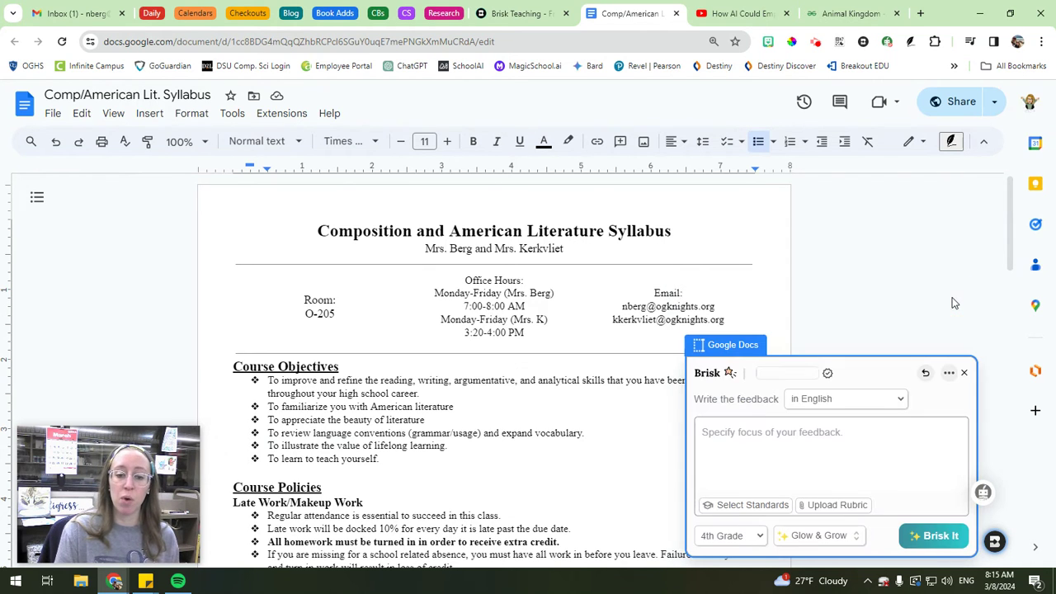
Set the grade level of the Glow & Grow feedback to 9th Grade
left_click(757, 545)
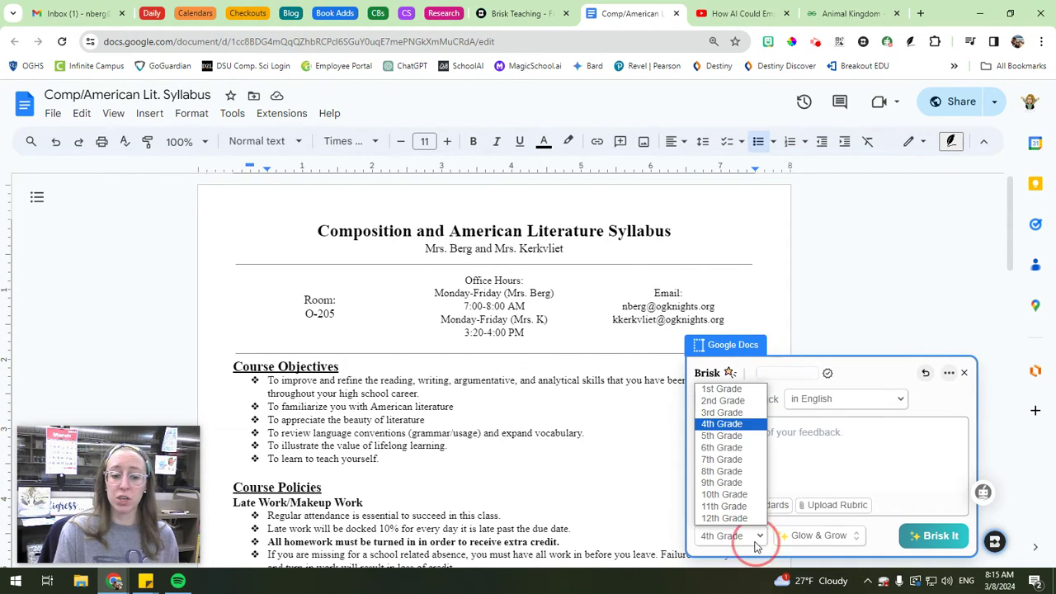
left_click(706, 438)
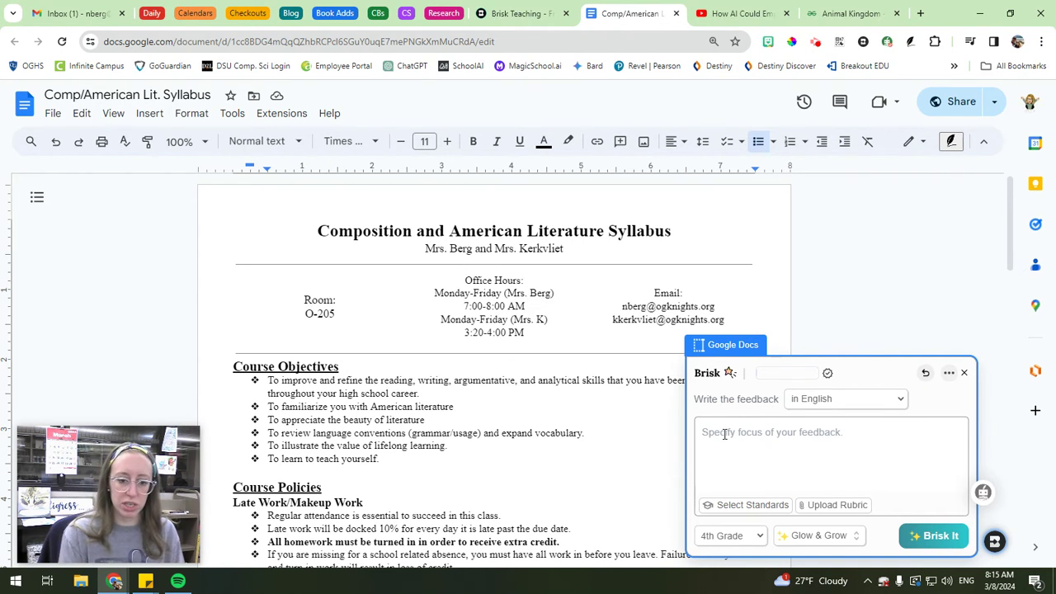
left_click(748, 536)
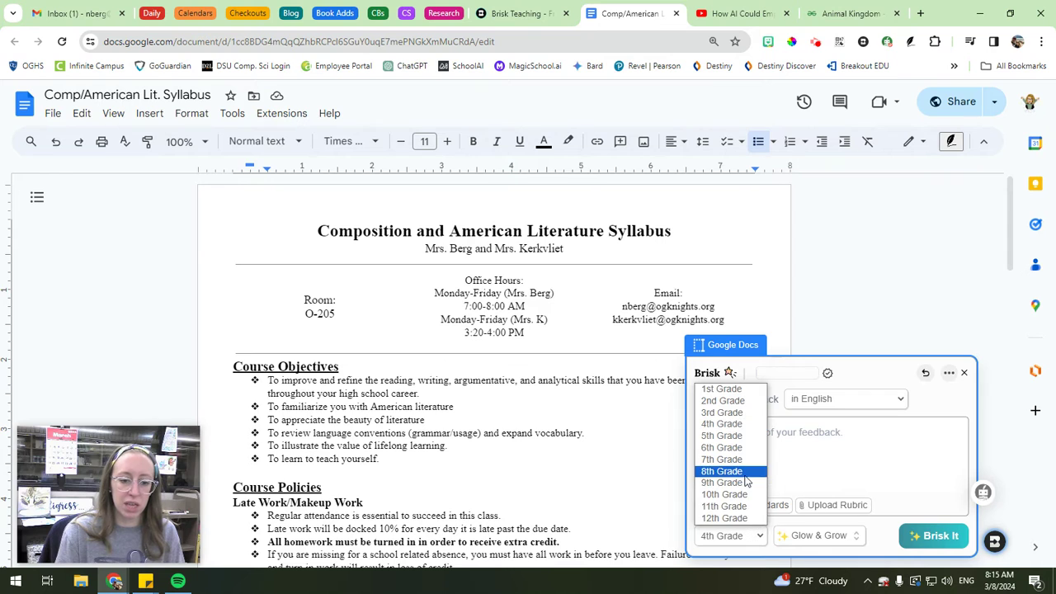
left_click(721, 483)
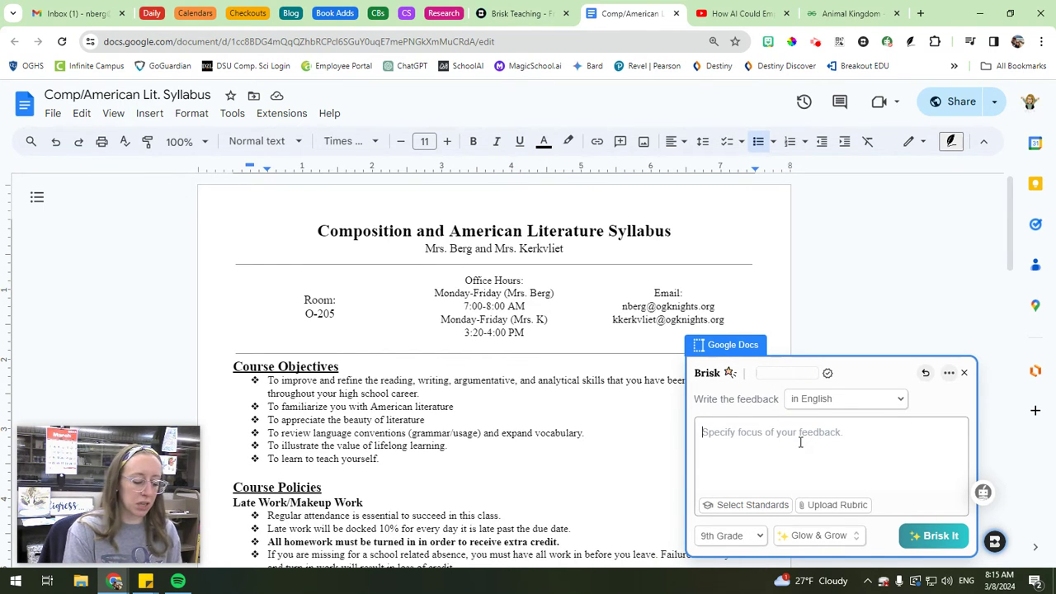
Generate the feedback with the focus "sentence construction" and close the resulting feedback
type("sentence ")
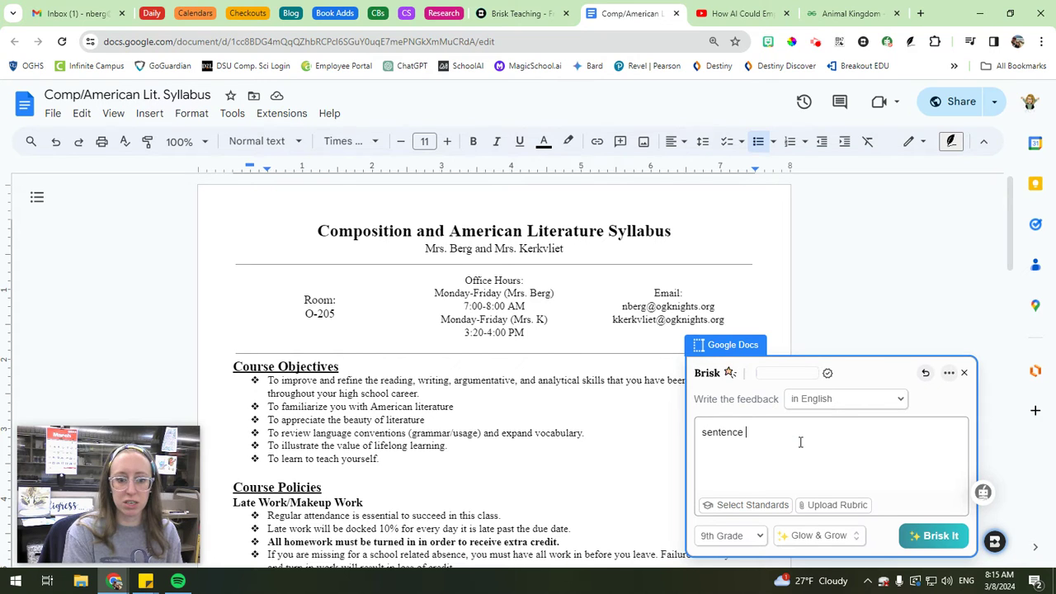
type("construction")
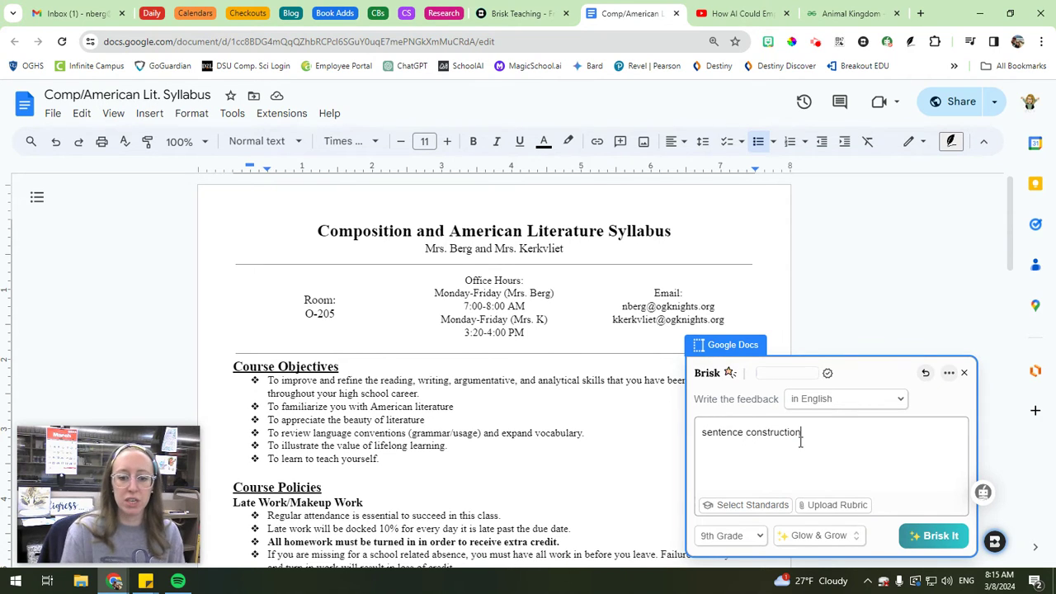
left_click(917, 536)
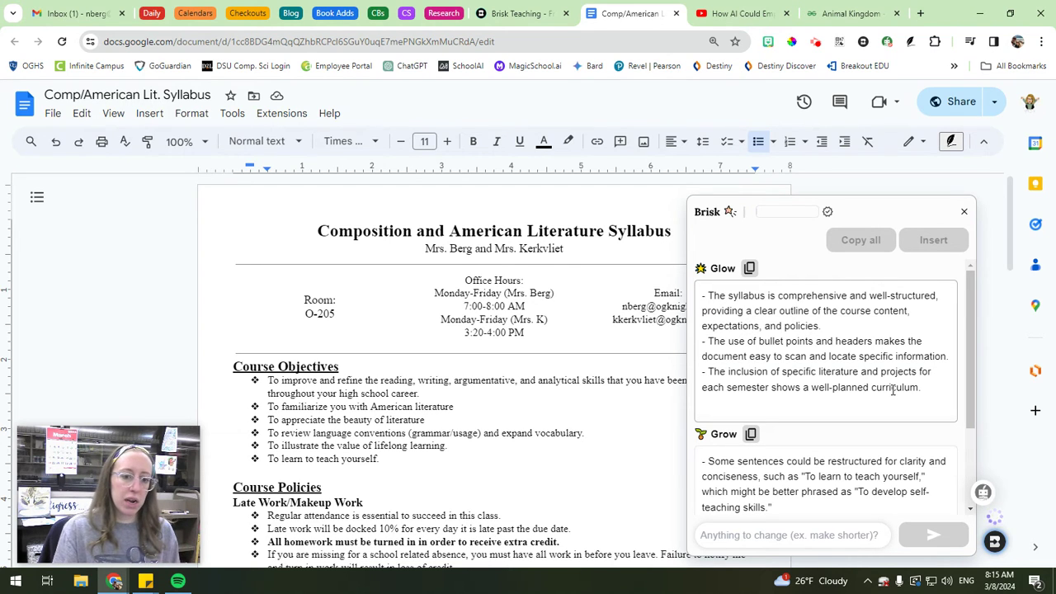
left_click(964, 213)
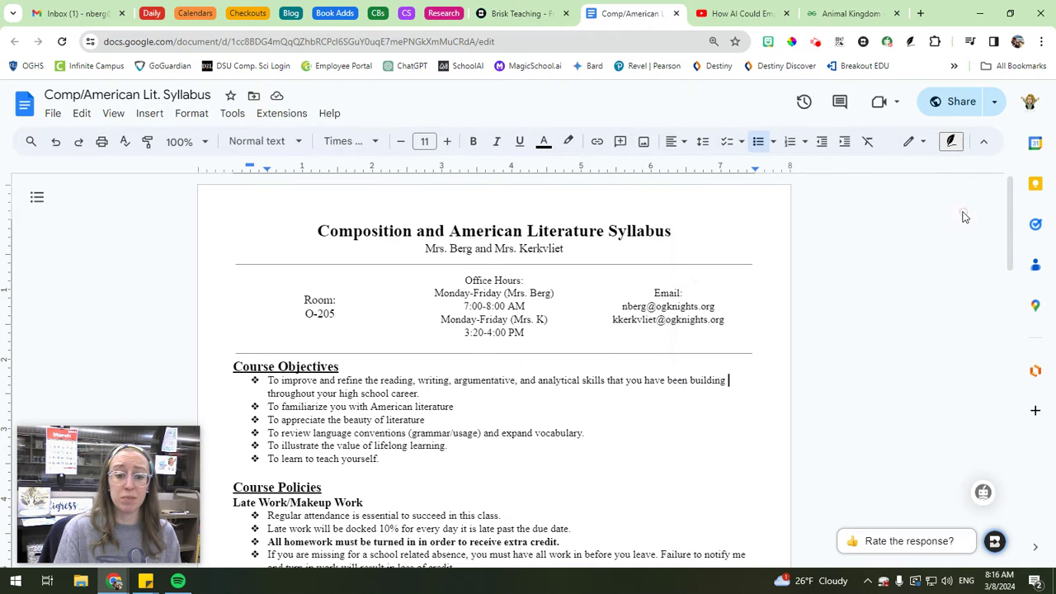
View Brisk's Inspect Writing options for the syllabus and return to the main Brisk choices
left_click(994, 541)
left_click(790, 535)
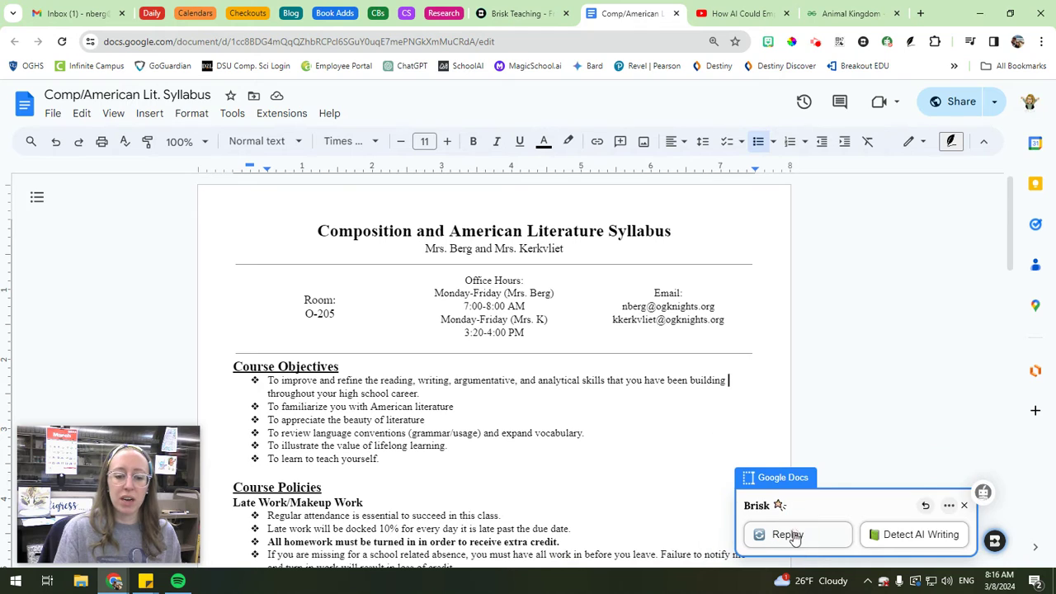
left_click(925, 507)
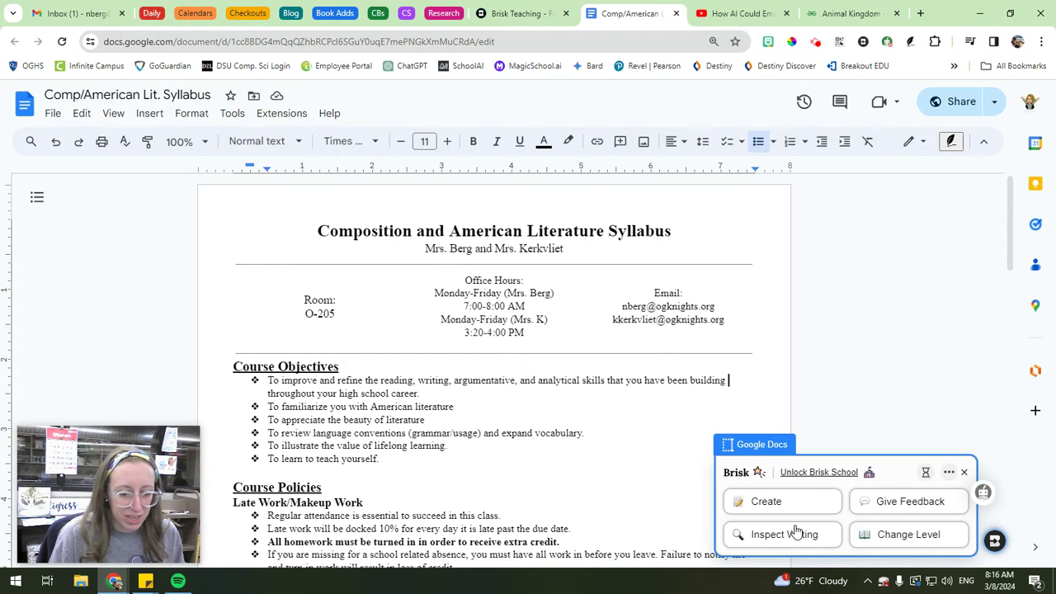
Browse Brisk's library of content it can create and choose Presentation
left_click(773, 512)
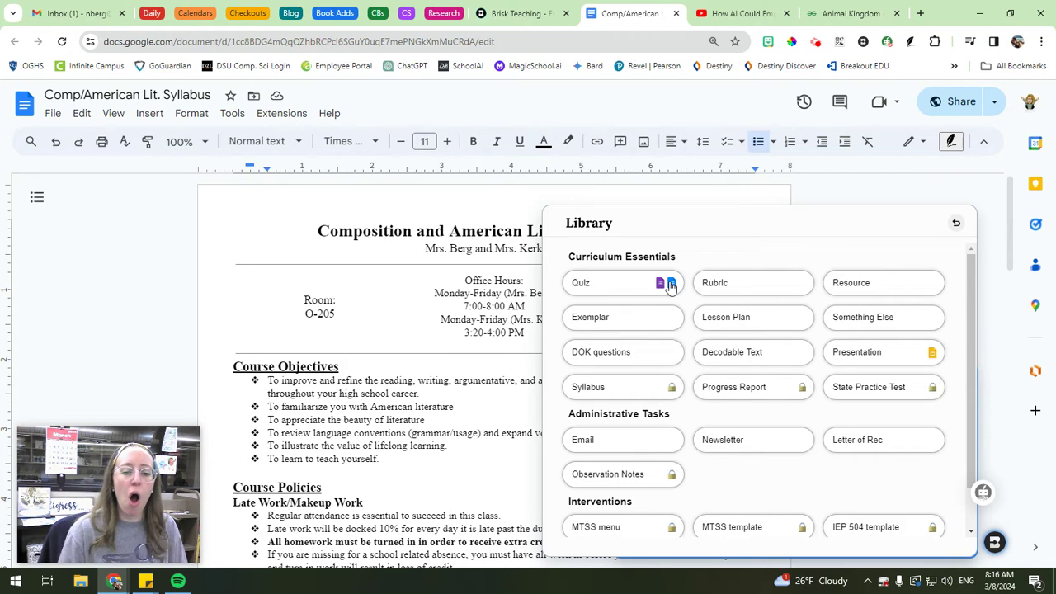
scroll(947, 419, "down", 1)
scroll(877, 437, "up", 1)
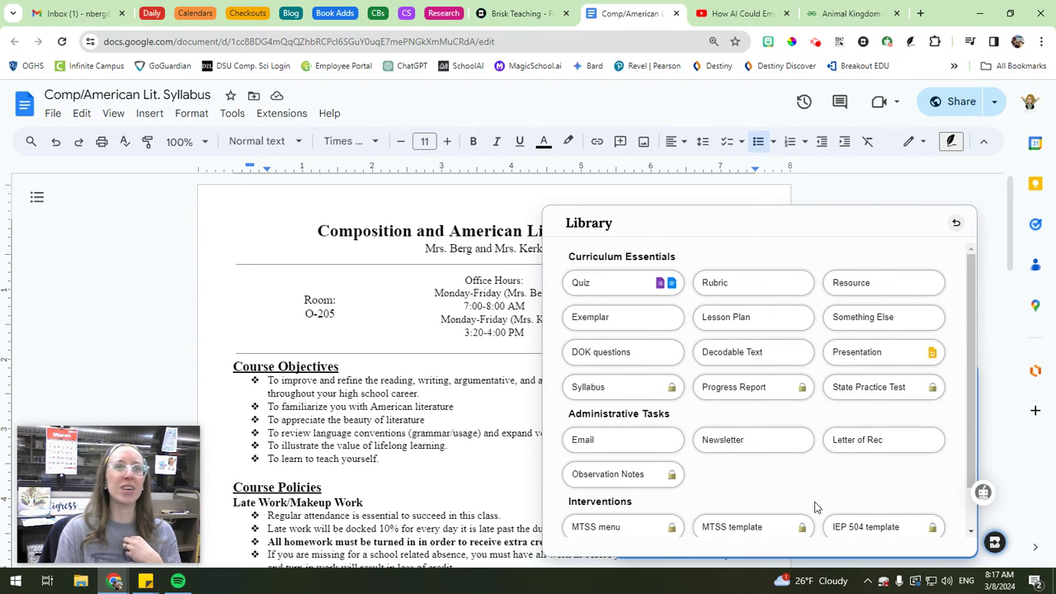
left_click(892, 357)
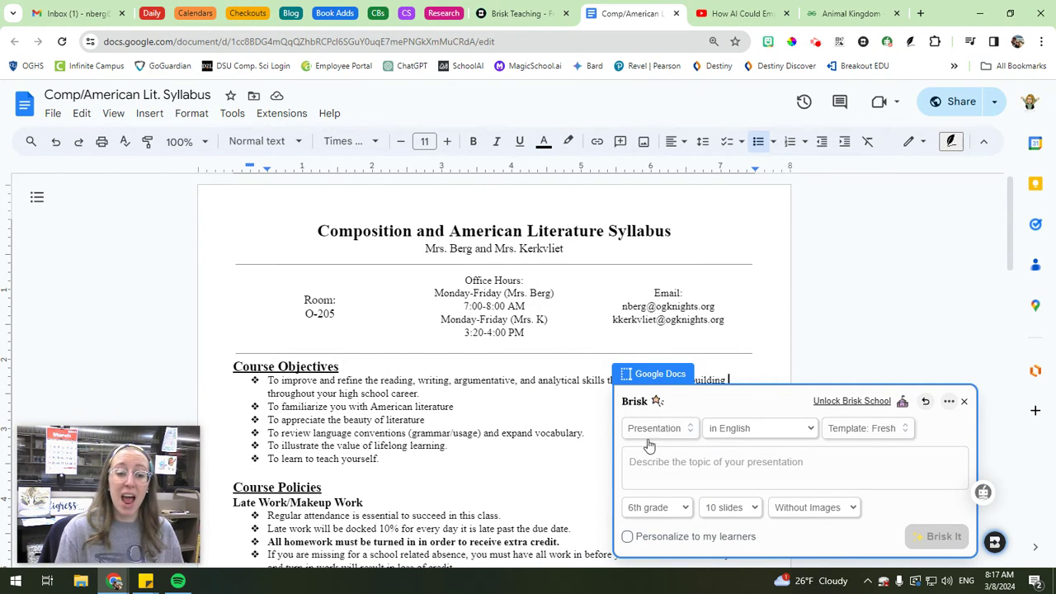
Enter "Introduction to course" as the presentation topic and set its level to 11th grade
left_click(689, 462)
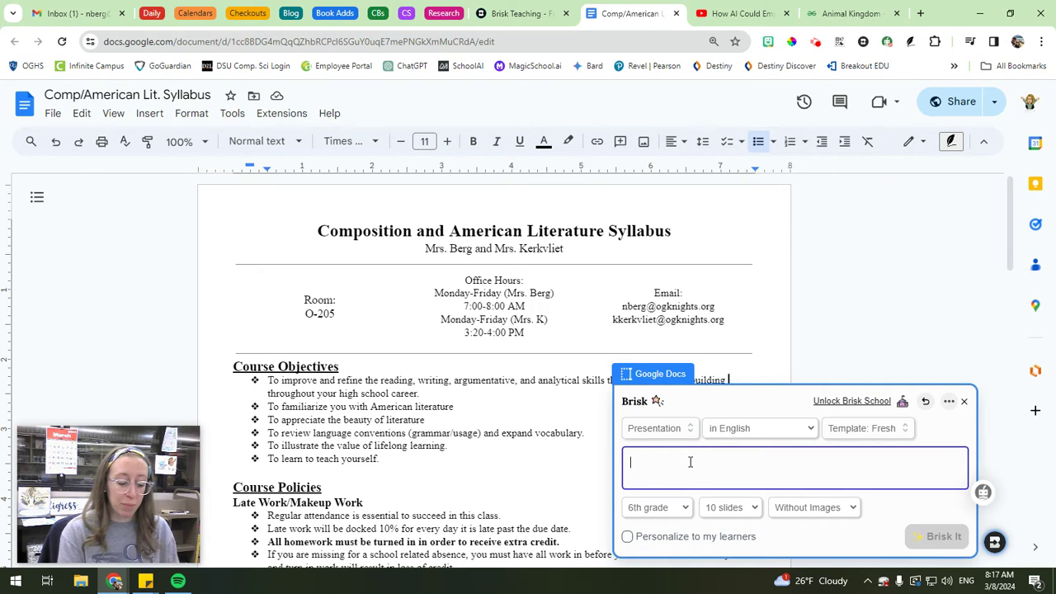
type("Introd")
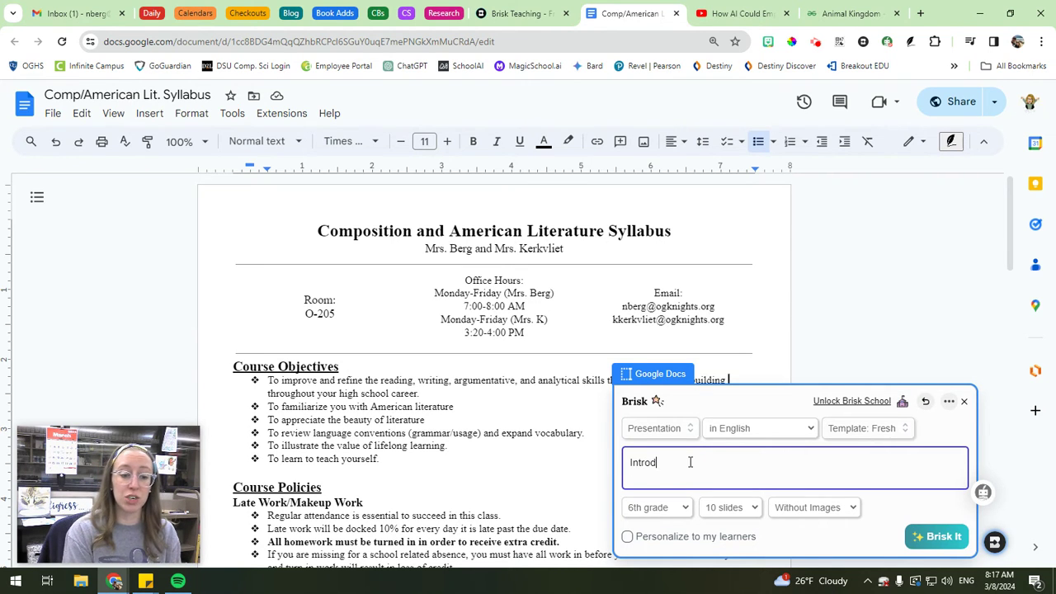
type("uction to course")
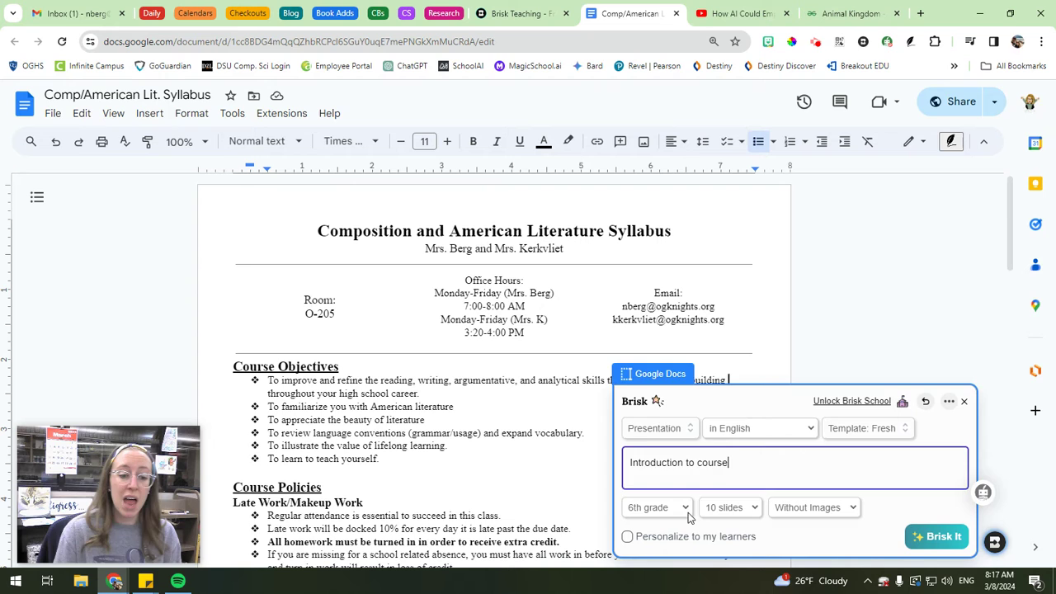
left_click(675, 508)
left_click(660, 478)
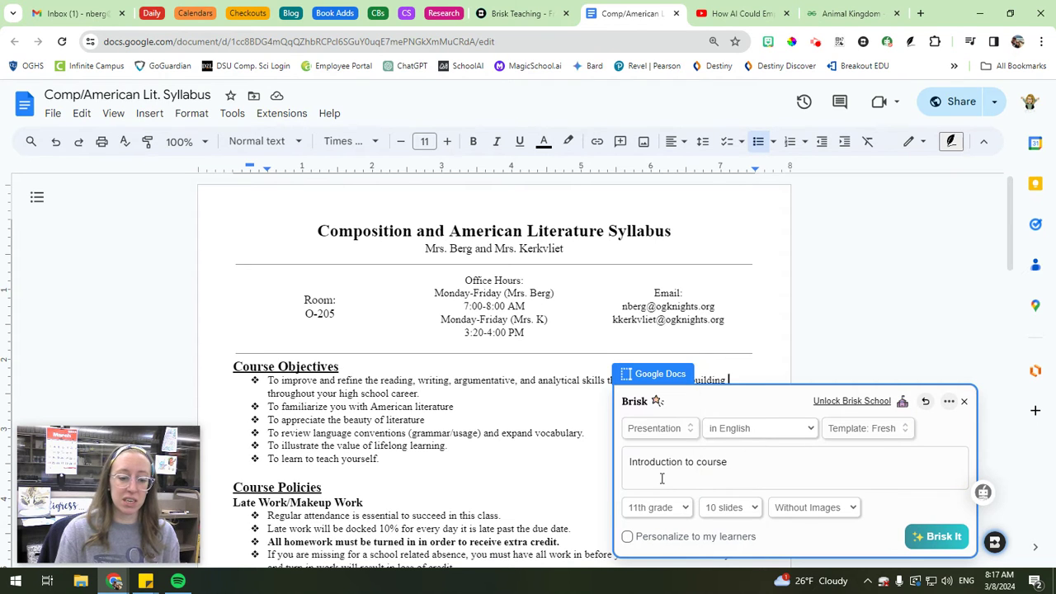
Set the presentation length to 5 slides, check the image options and keep Without Images
left_click(754, 512)
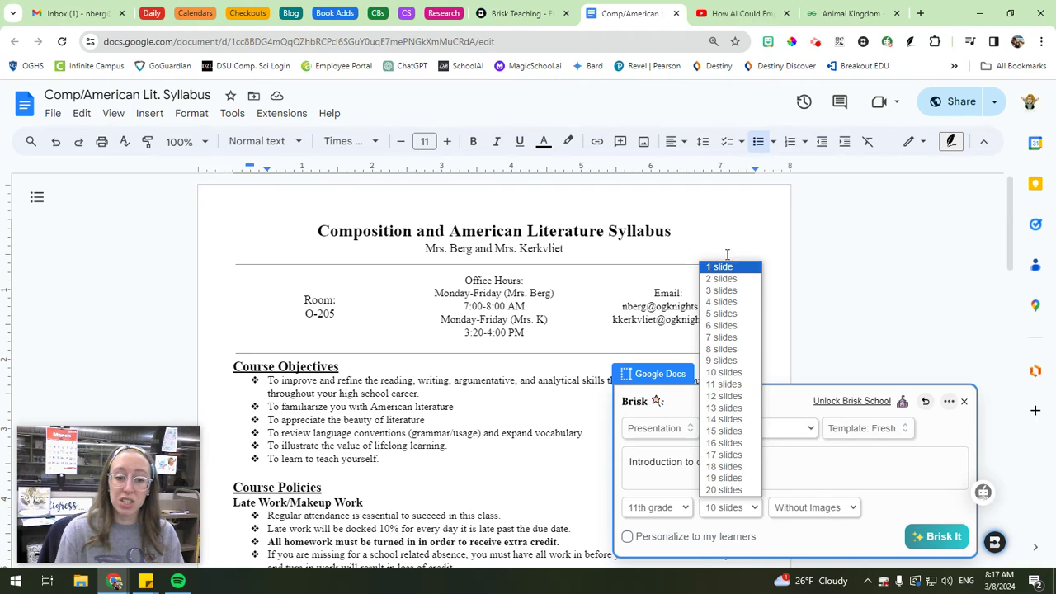
left_click(721, 313)
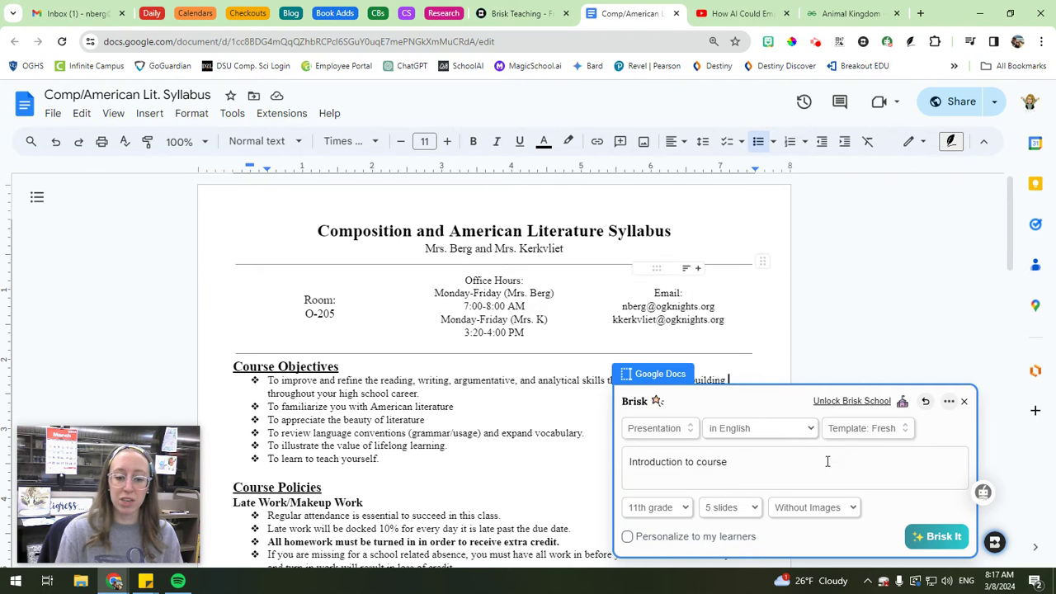
left_click(854, 508)
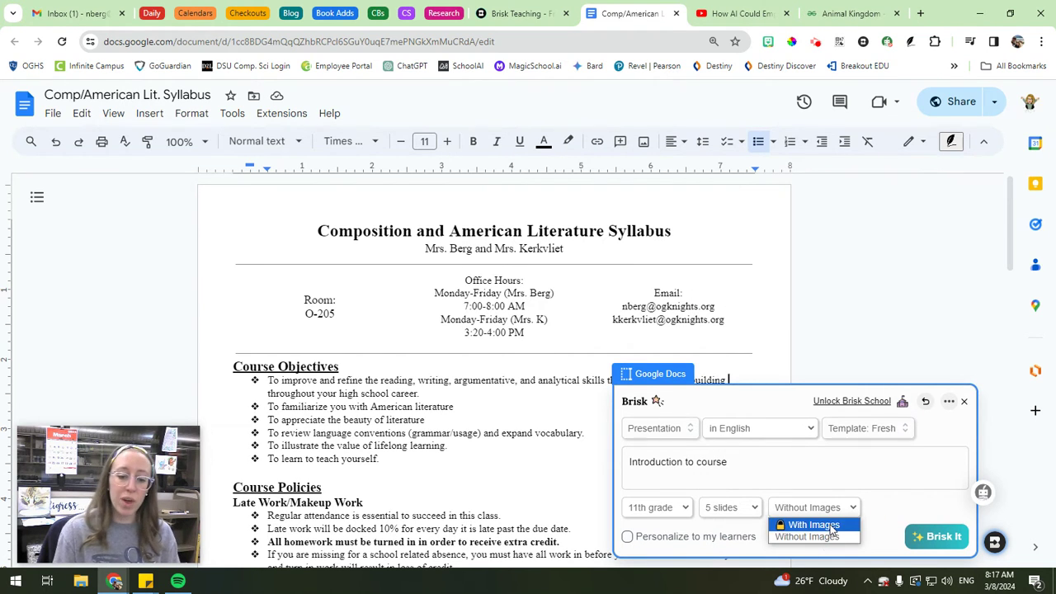
left_click(834, 537)
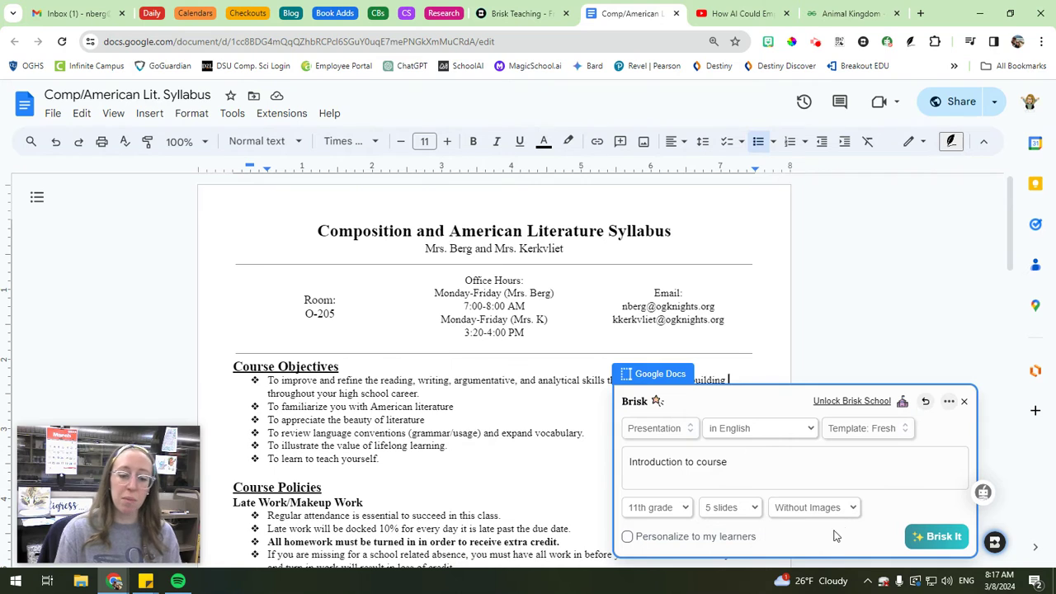
Generate the course introduction presentation with Brisk and dismiss its follow-up options
left_click(940, 537)
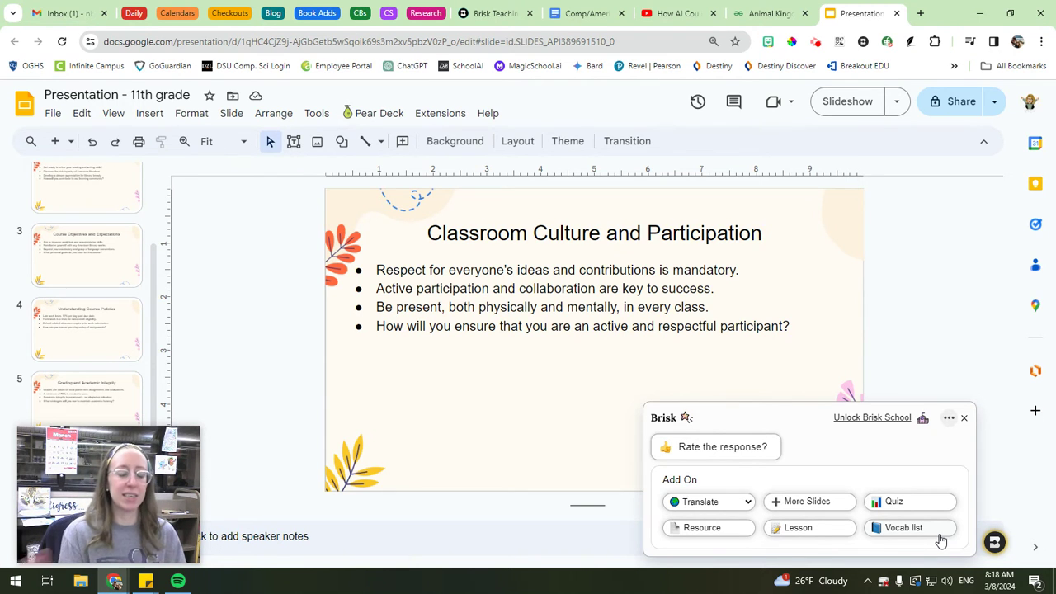
scroll(89, 346, "up", 3)
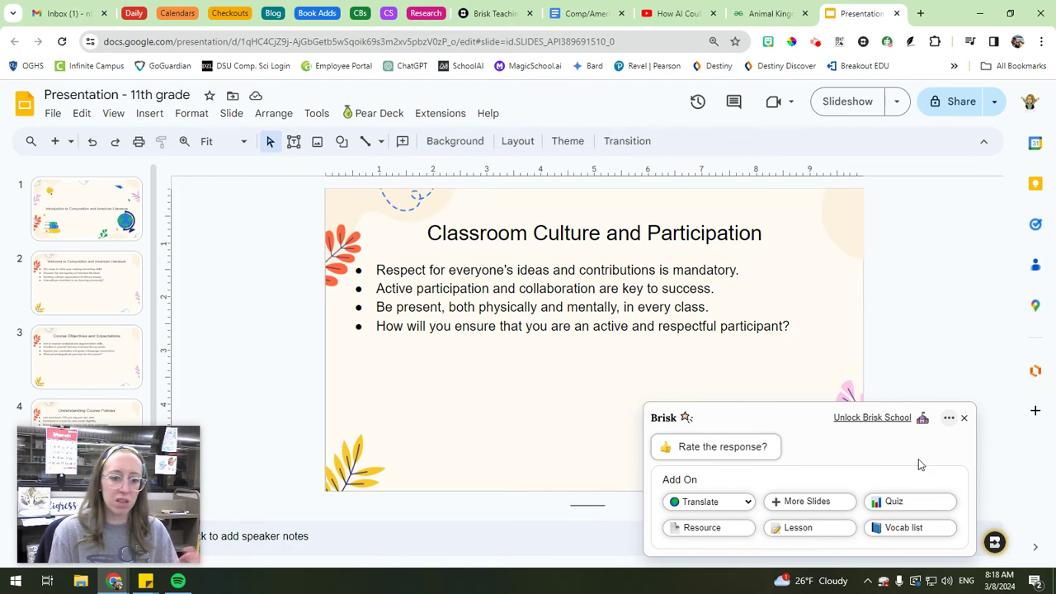
left_click(966, 420)
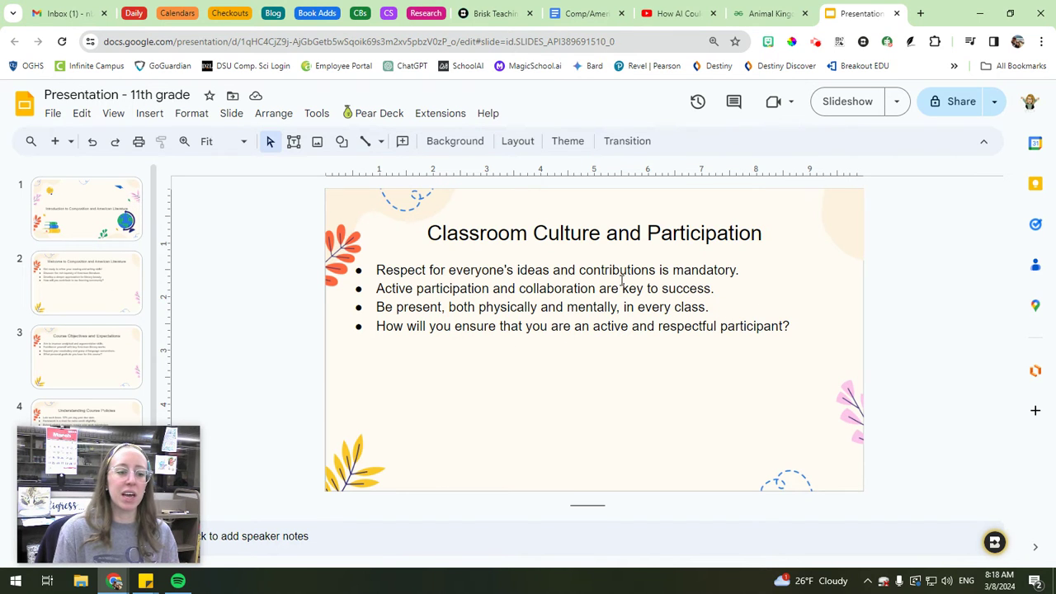
Review the generated slides on course objectives, course policies and the welcome to Composition and American Literature
left_click(81, 345)
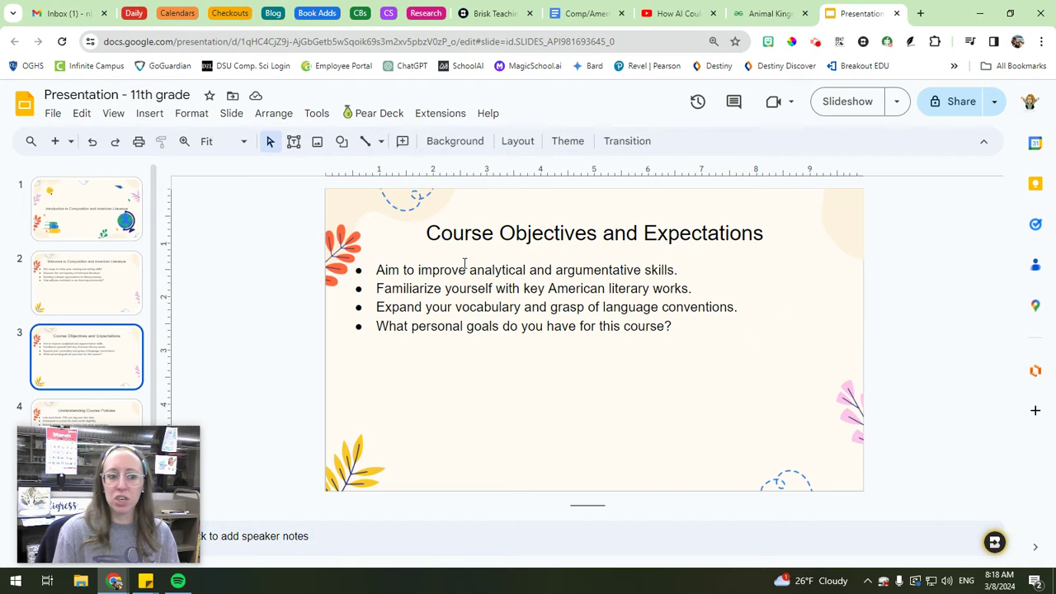
scroll(86, 330, "down", 1)
left_click(86, 347)
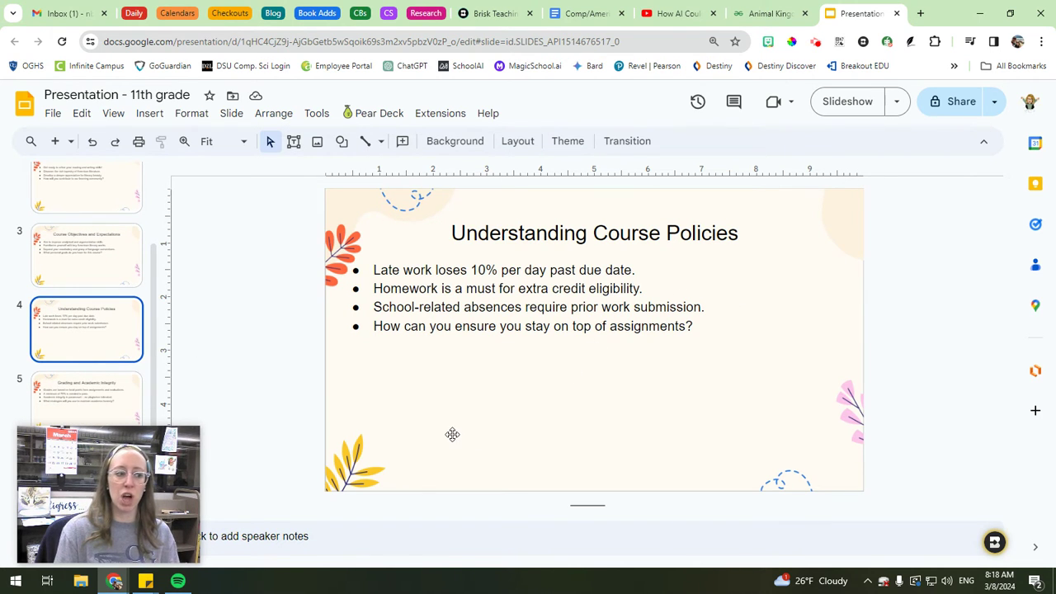
scroll(50, 296, "up", 3)
left_click(75, 277)
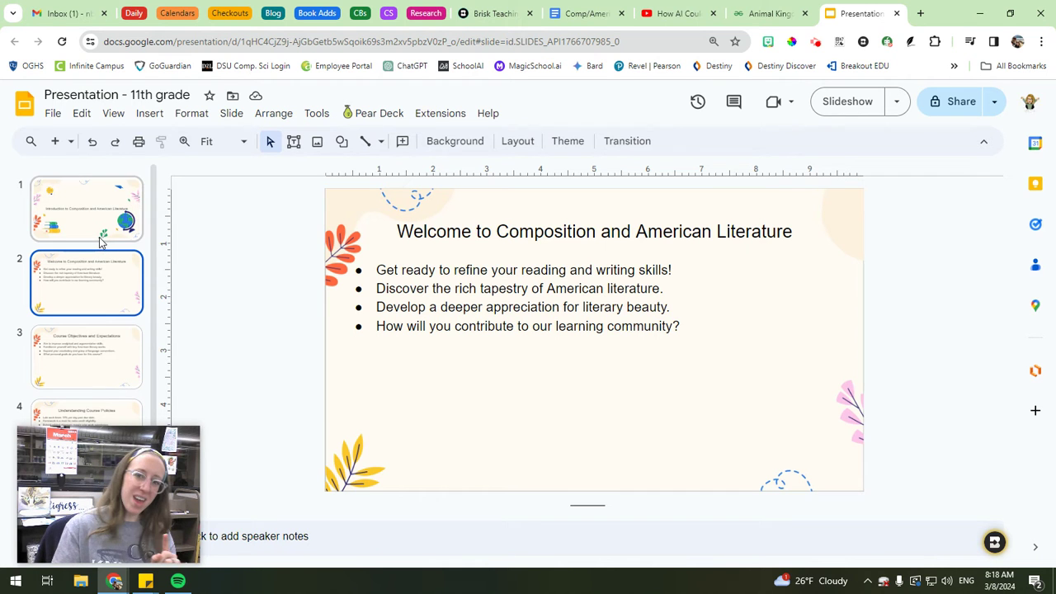
Switch to the TED talk "How AI Could Empower Any Business" on YouTube and choose Presentation as Brisk's content to create
left_click(689, 13)
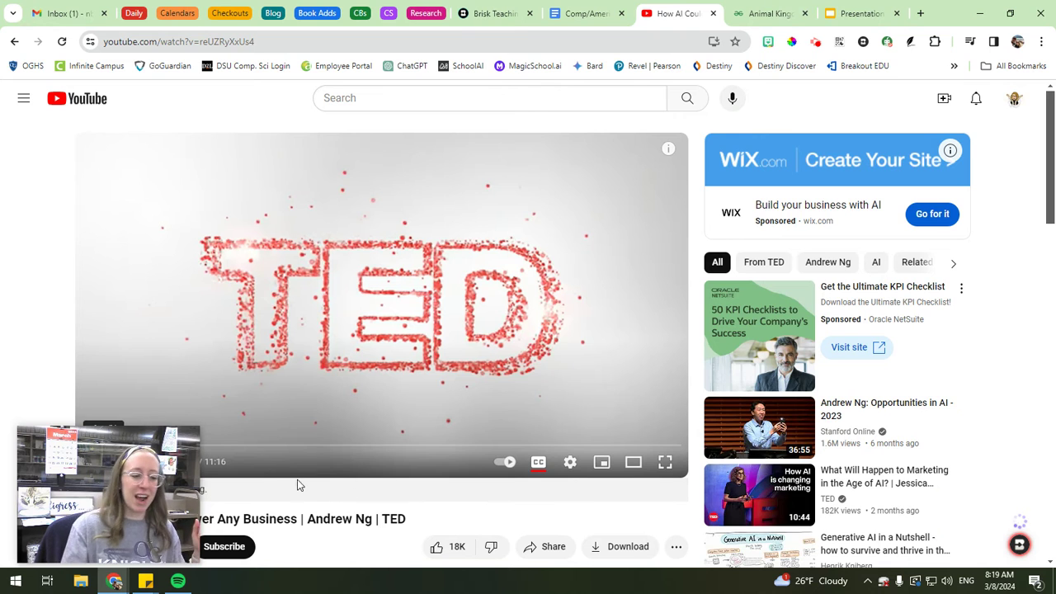
scroll(381, 485, "down", 1)
scroll(381, 485, "down", 1)
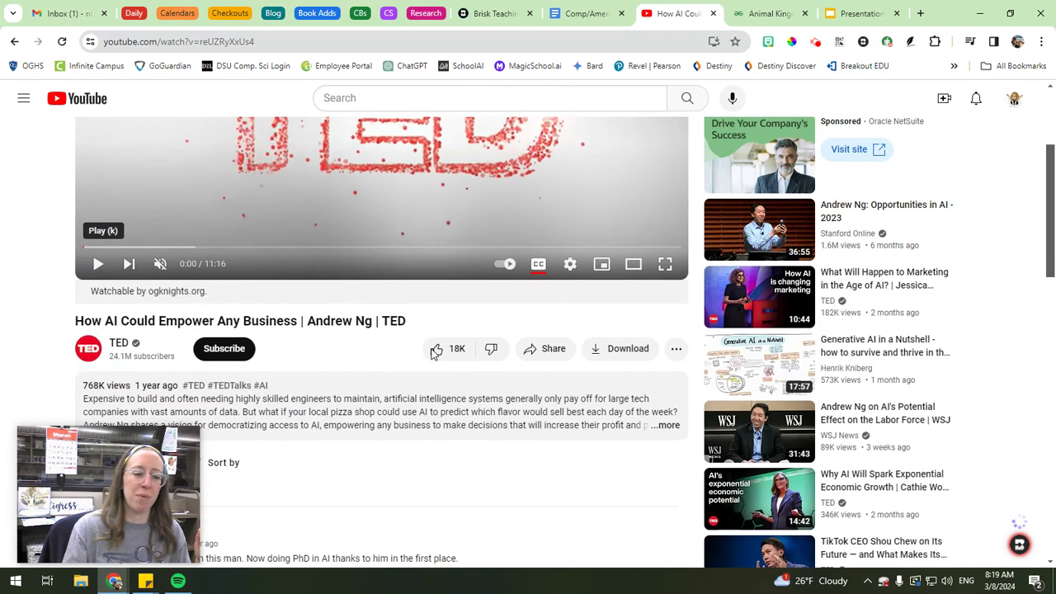
scroll(532, 235, "up", 2)
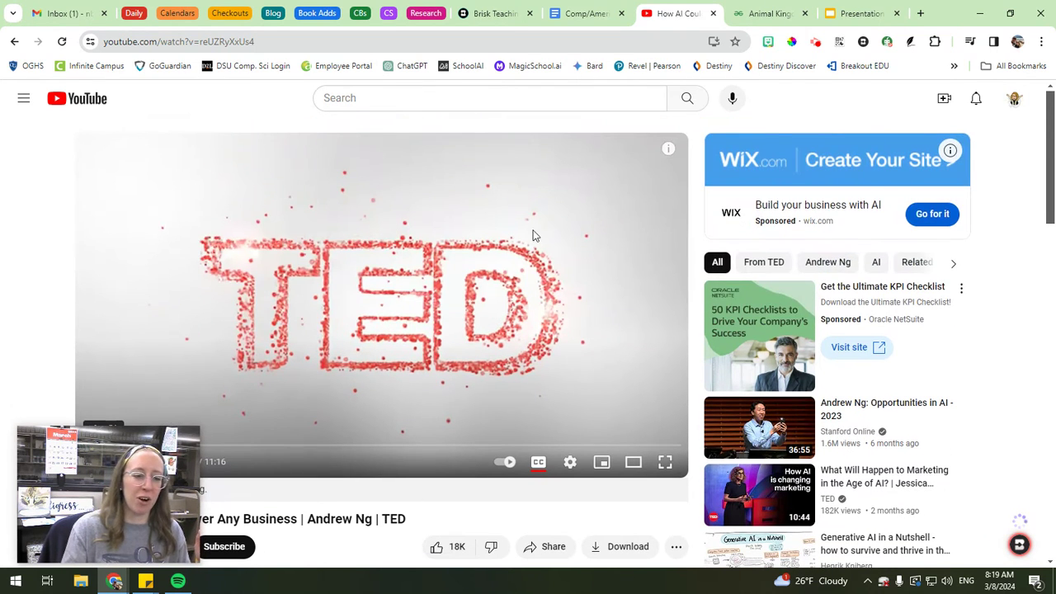
left_click(1020, 546)
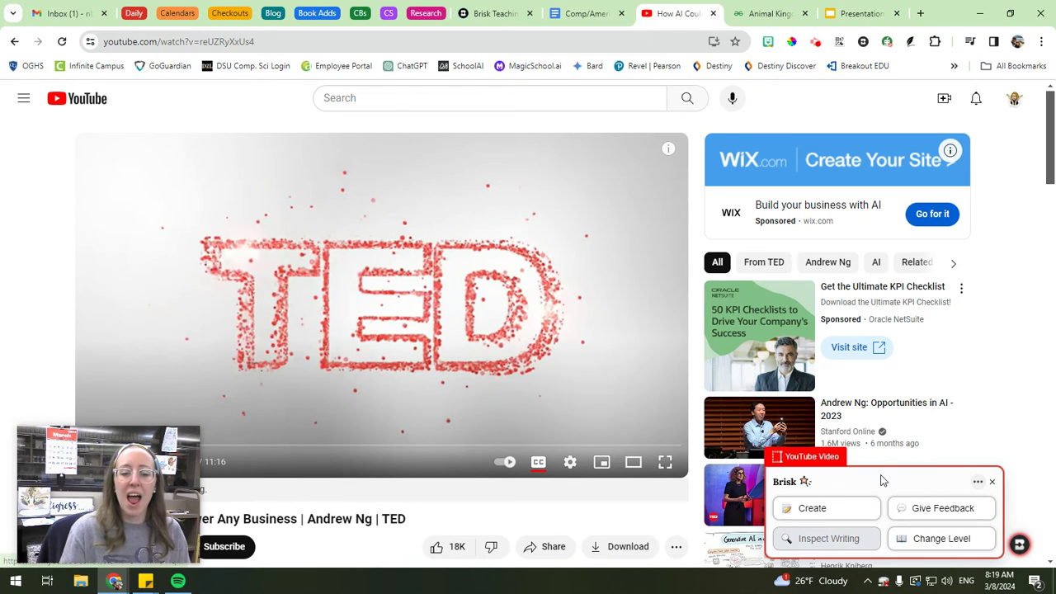
left_click(835, 513)
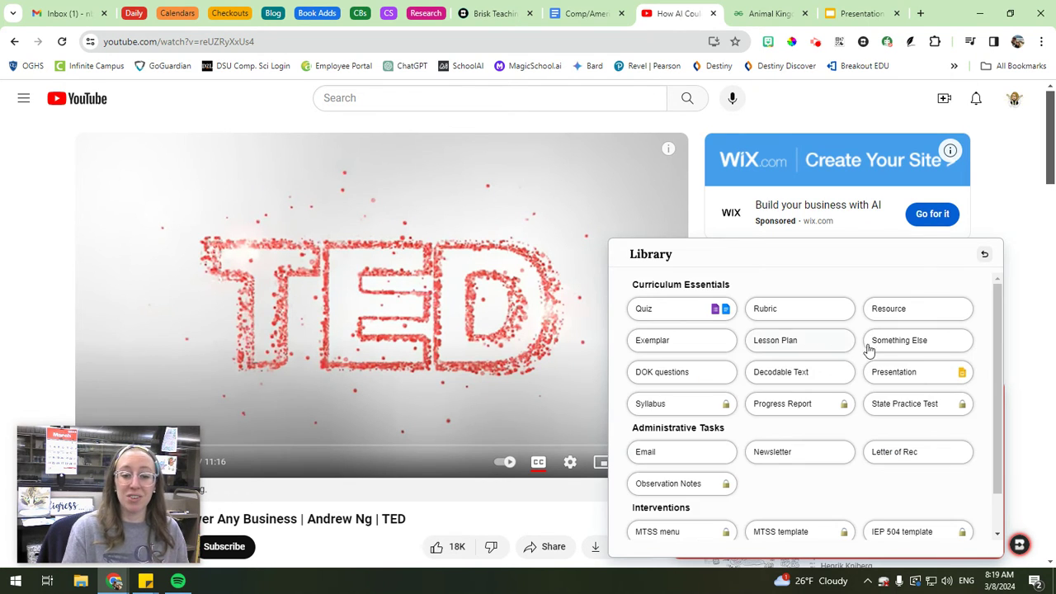
left_click(920, 372)
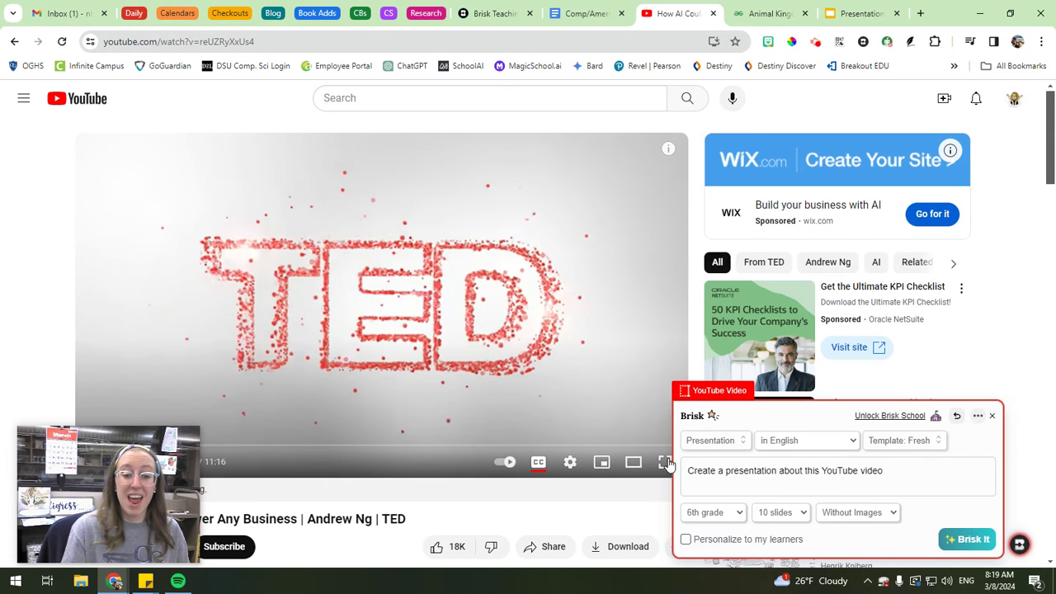
Generate the video's presentation at 4th grade level, look over its first slides and stop the generation early
left_click(718, 515)
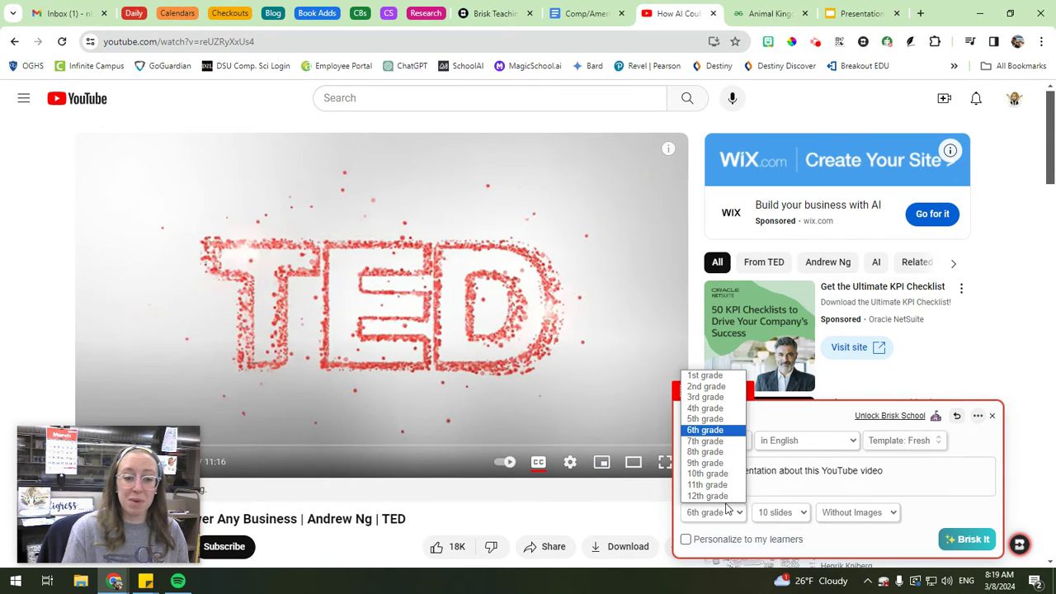
left_click(709, 409)
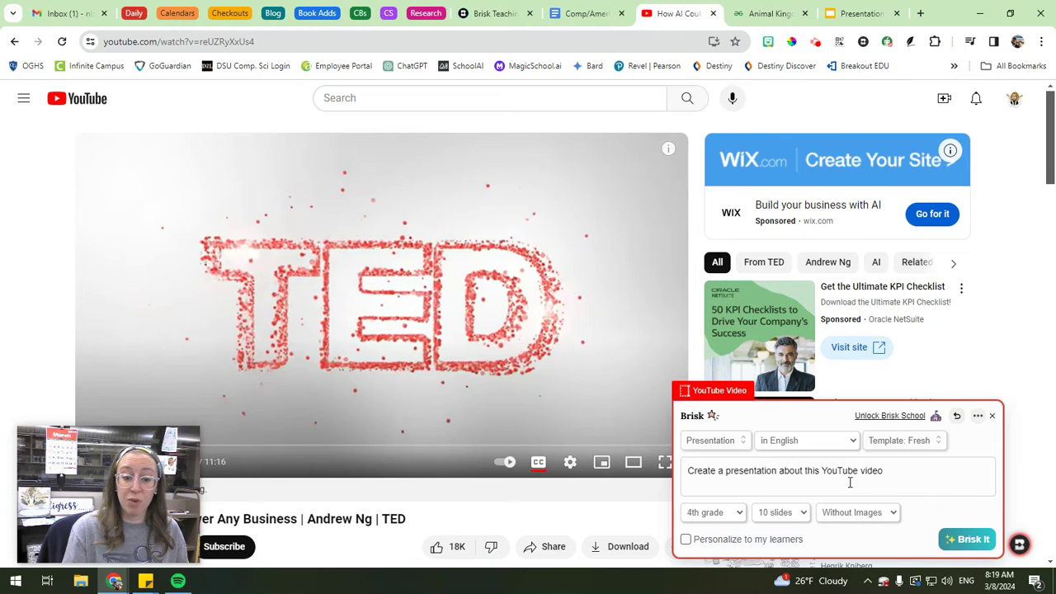
left_click(976, 537)
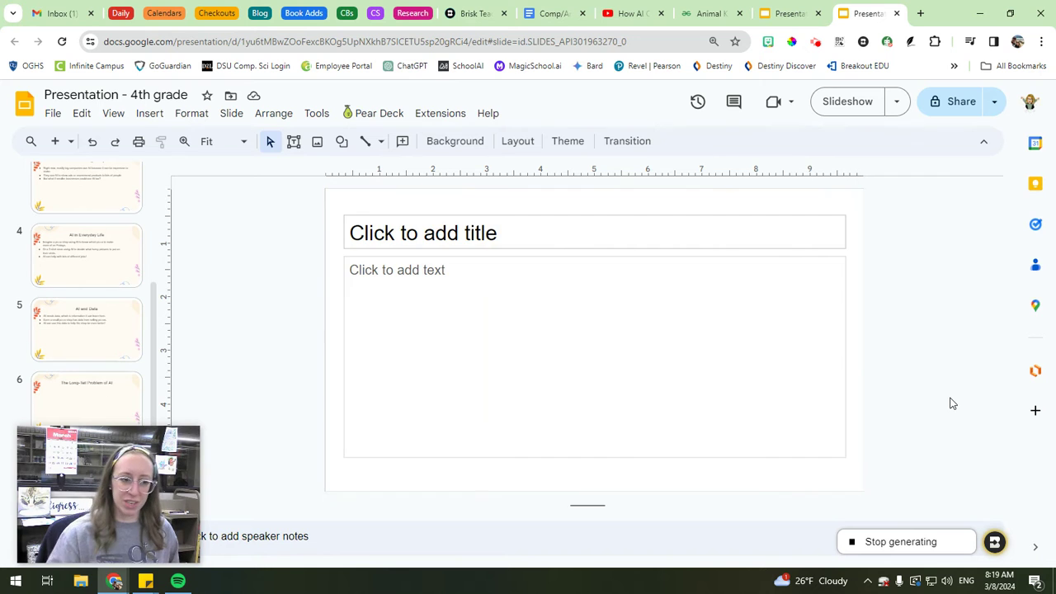
scroll(59, 325, "up", 5)
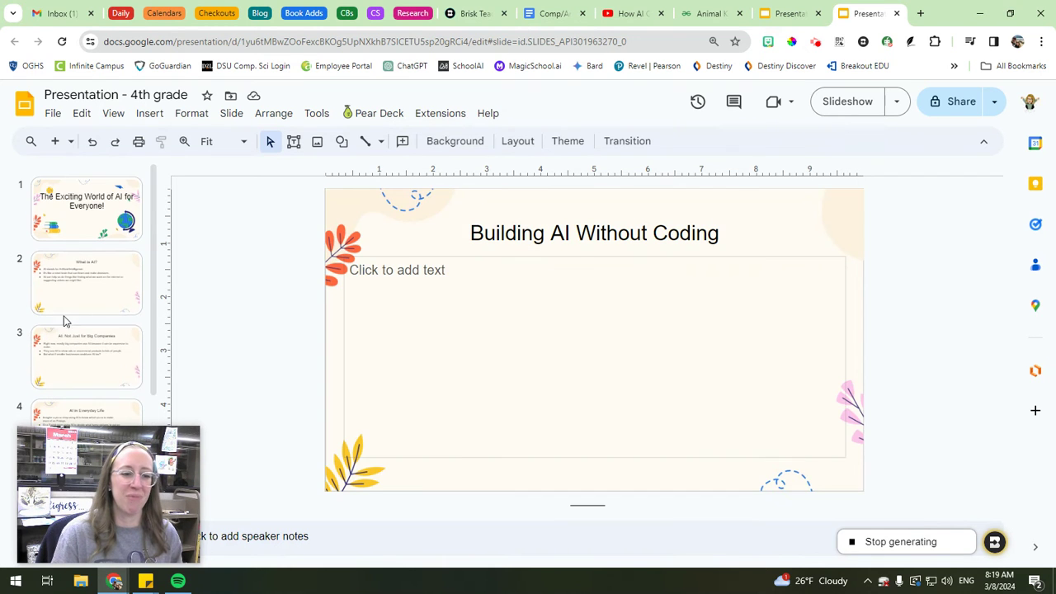
left_click(900, 544)
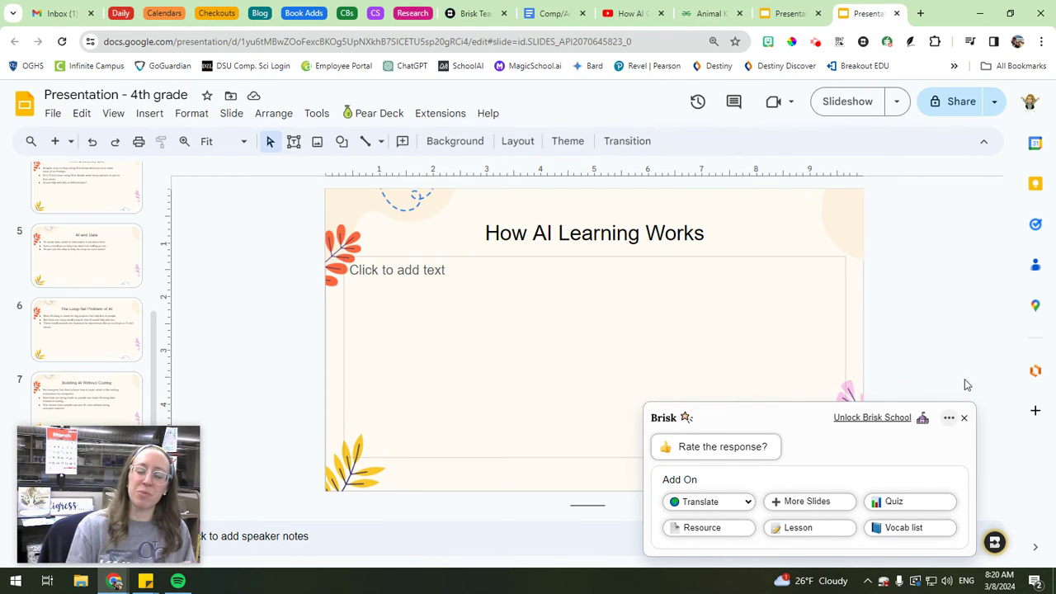
Switch to the GeeksforGeeks Animal Kingdom article and look over its content
left_click(712, 16)
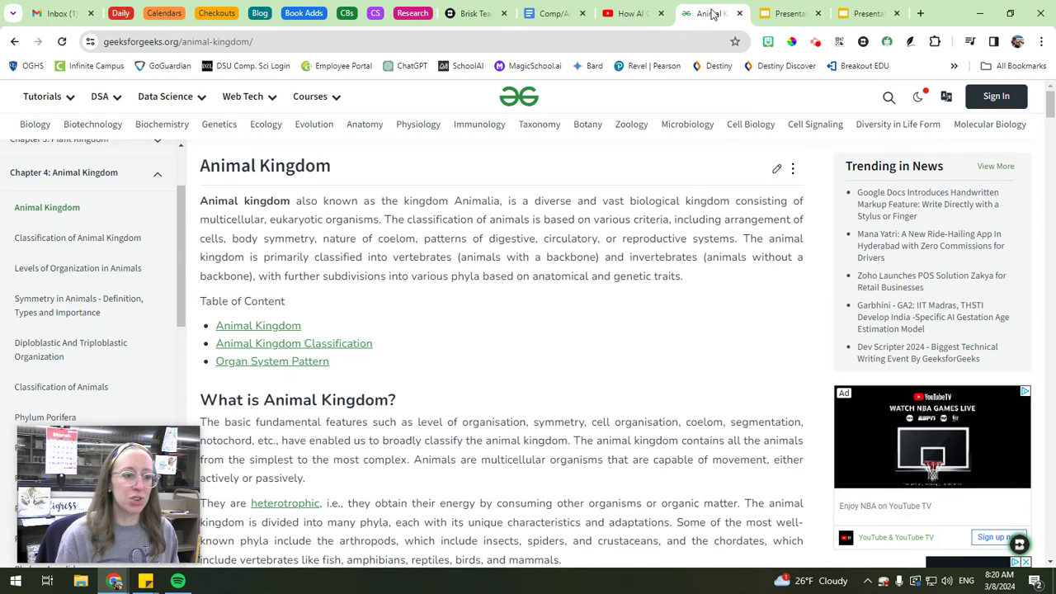
left_click(310, 96)
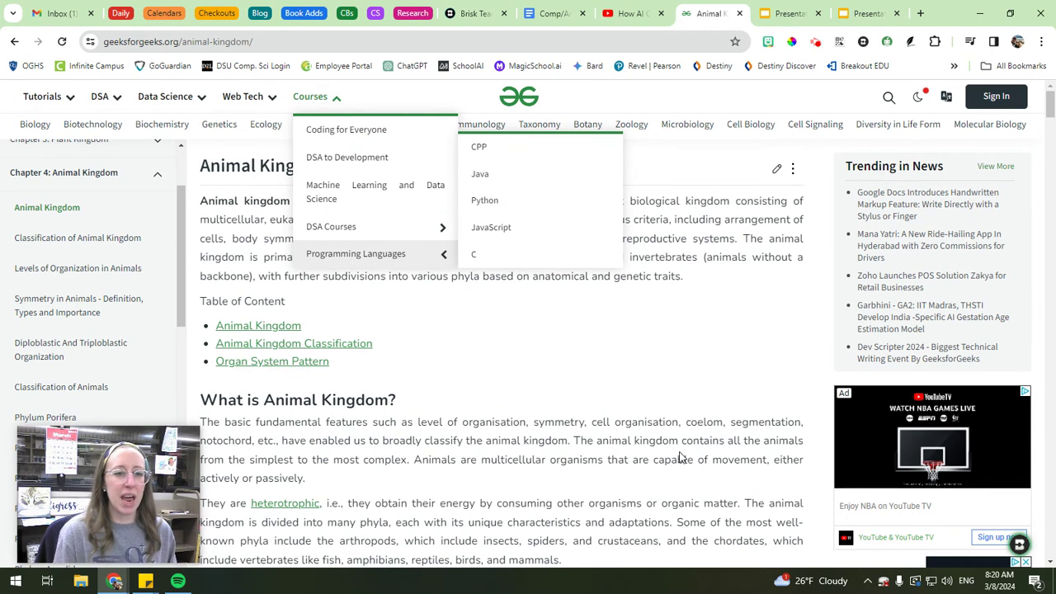
left_click(680, 458)
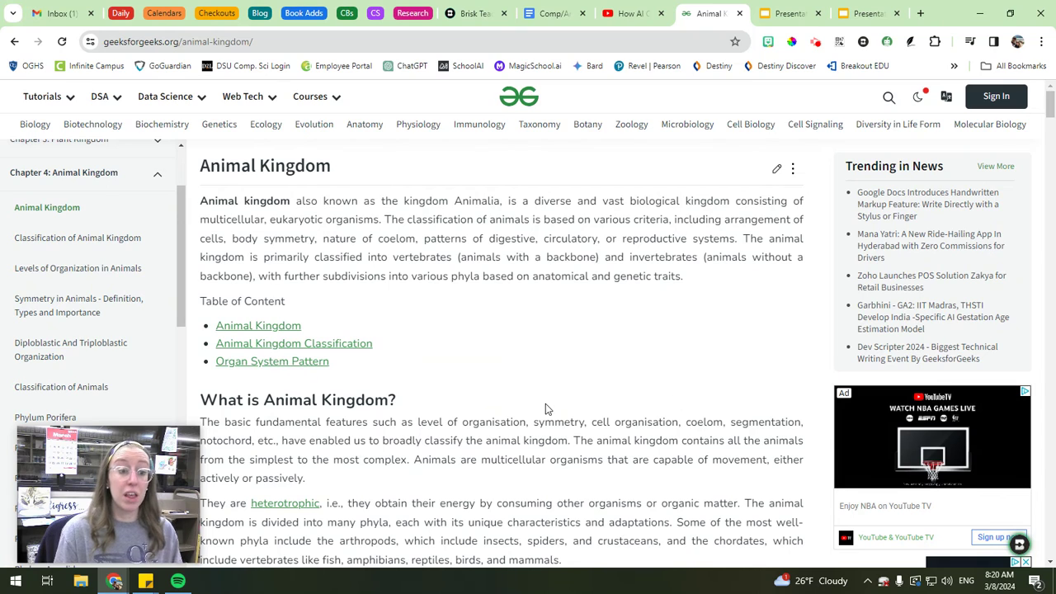
scroll(544, 404, "down", 2)
scroll(723, 384, "down", 3)
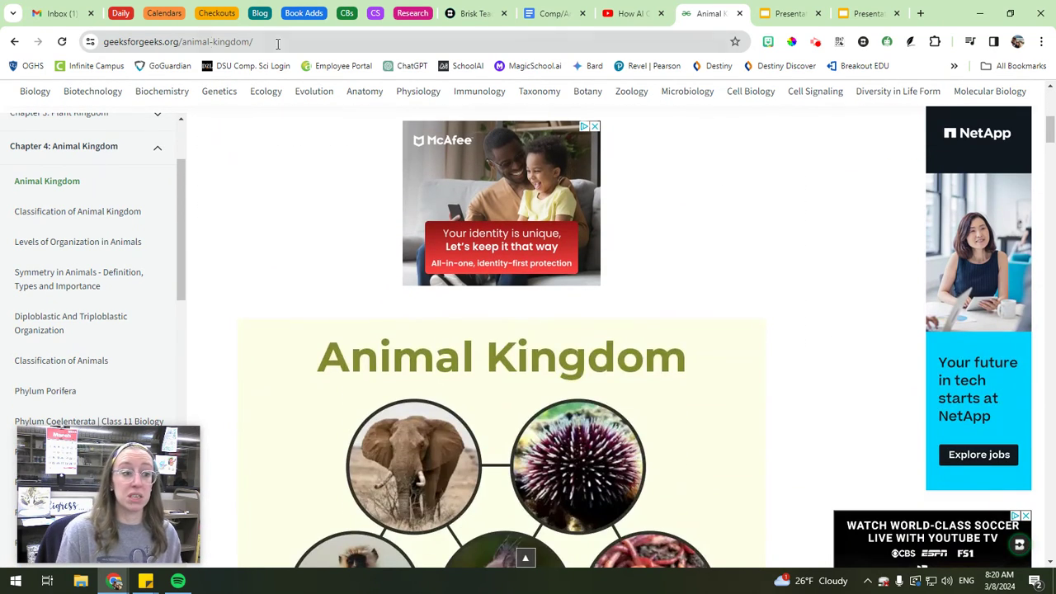
scroll(704, 349, "up", 6)
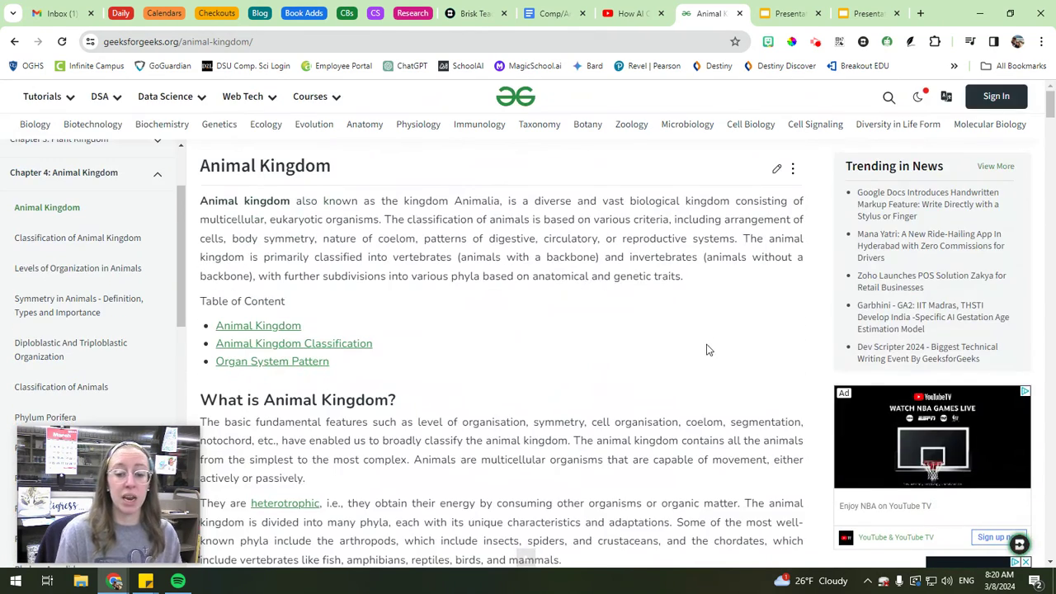
Generate a 5-slide, 6th grade Brisk presentation from the Animal Kingdom web page
mouse_move(1021, 546)
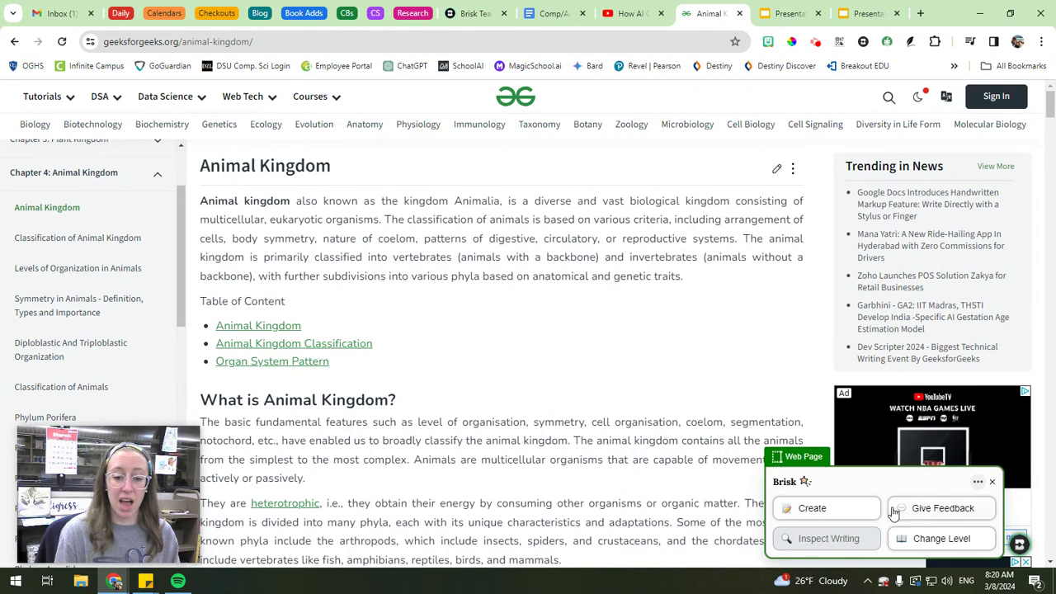
left_click(817, 507)
left_click(916, 376)
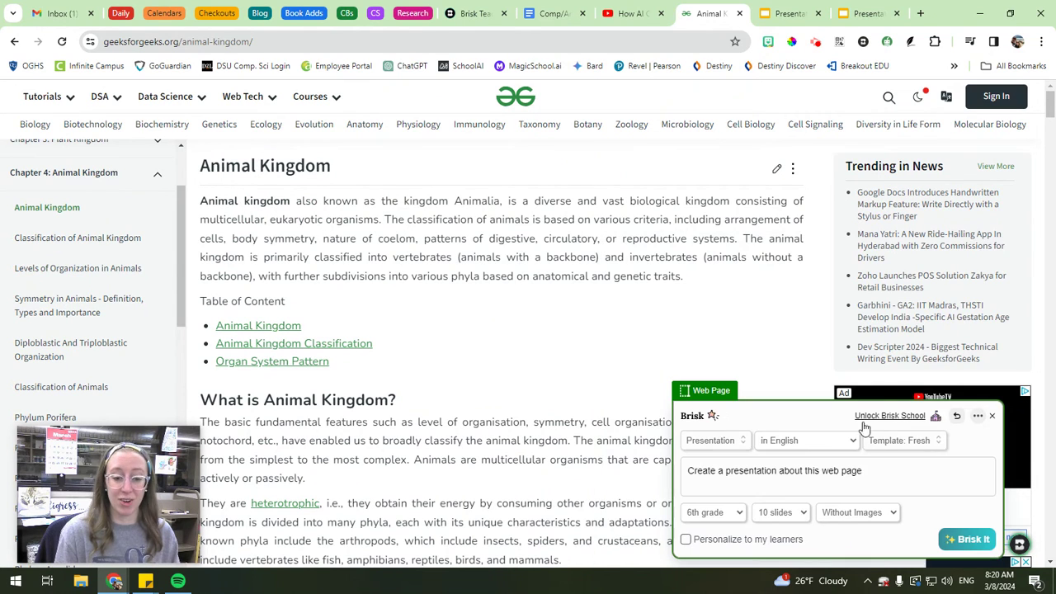
left_click(800, 511)
left_click(772, 332)
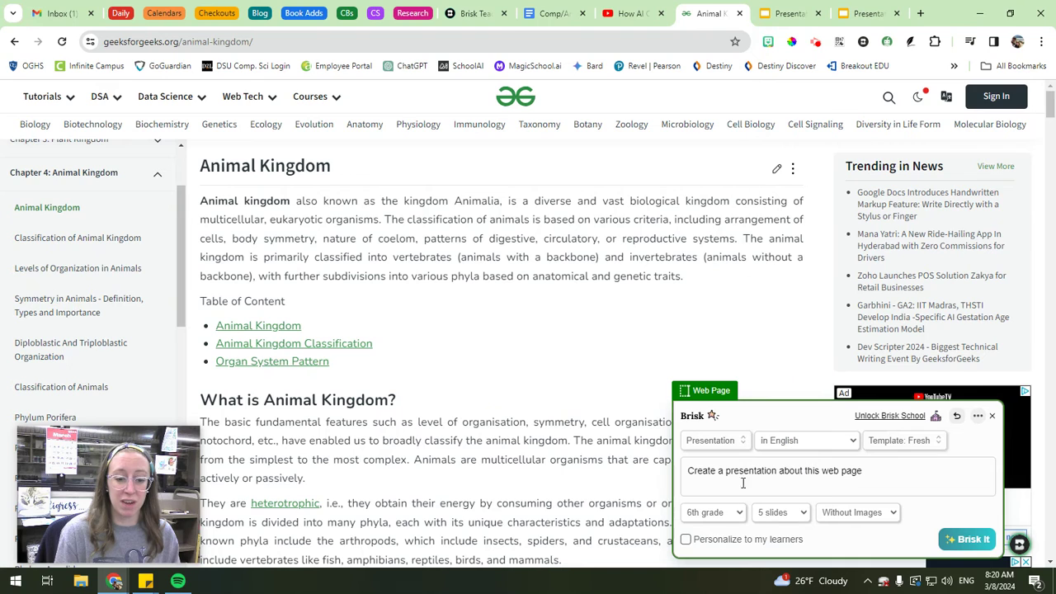
left_click(989, 537)
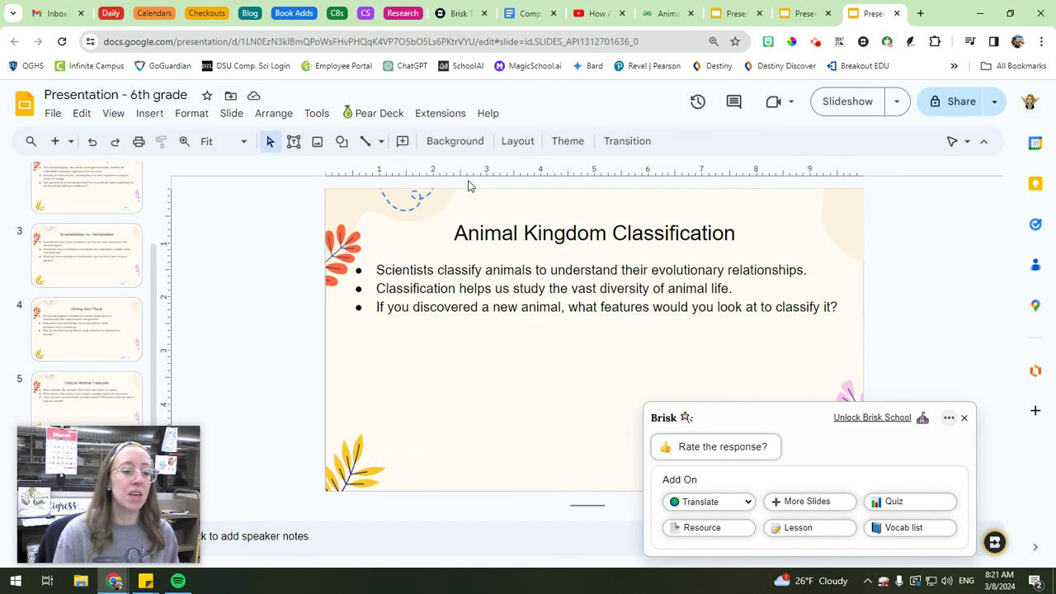
View the "Welcome to the Animal Kingdom!" slide in the new presentation and dismiss Brisk's follow-up options
scroll(71, 322, "up", 3)
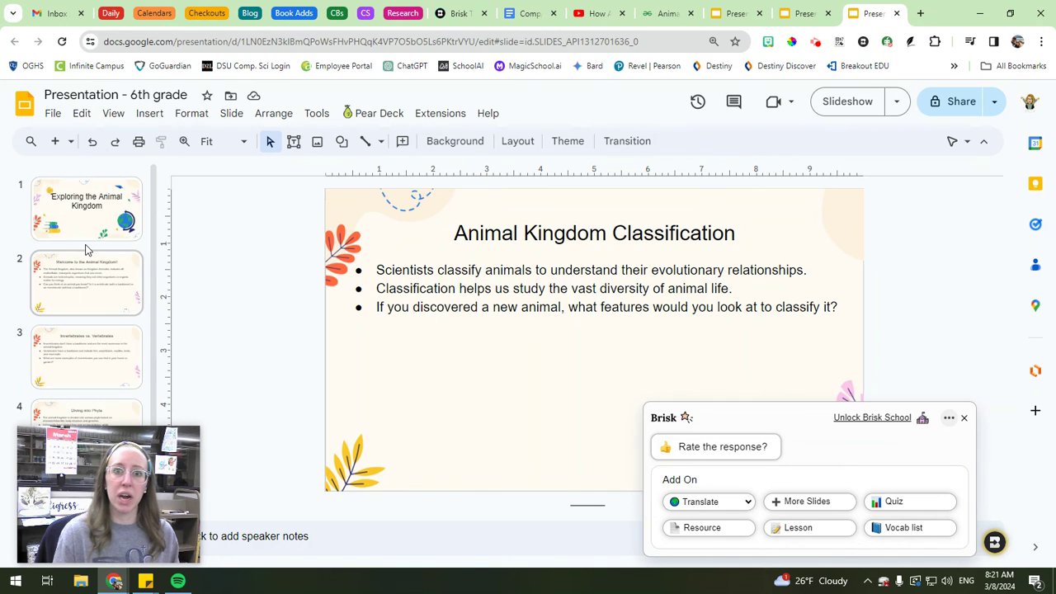
left_click(102, 297)
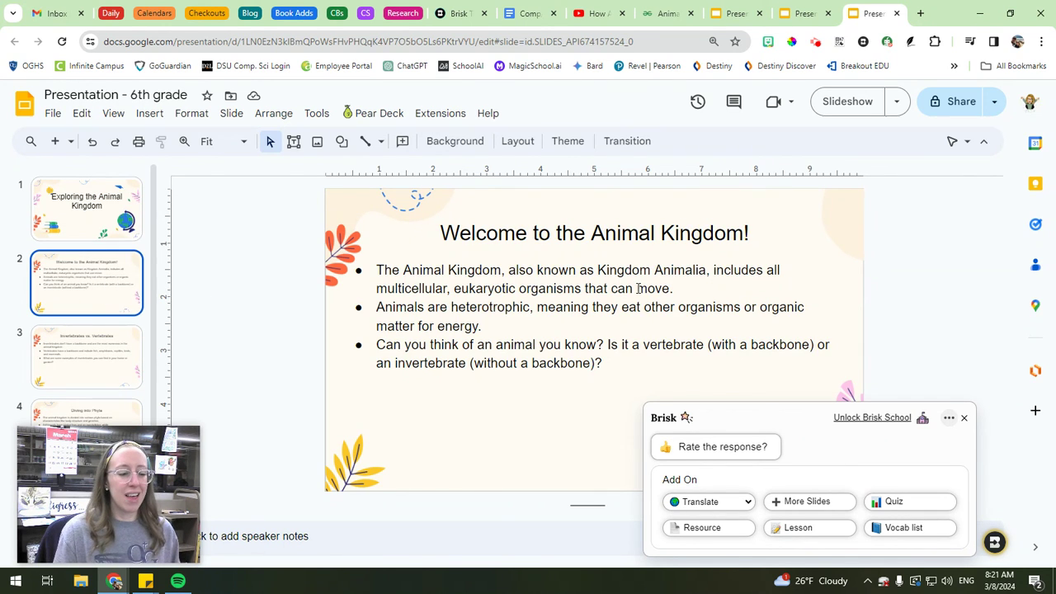
left_click(963, 417)
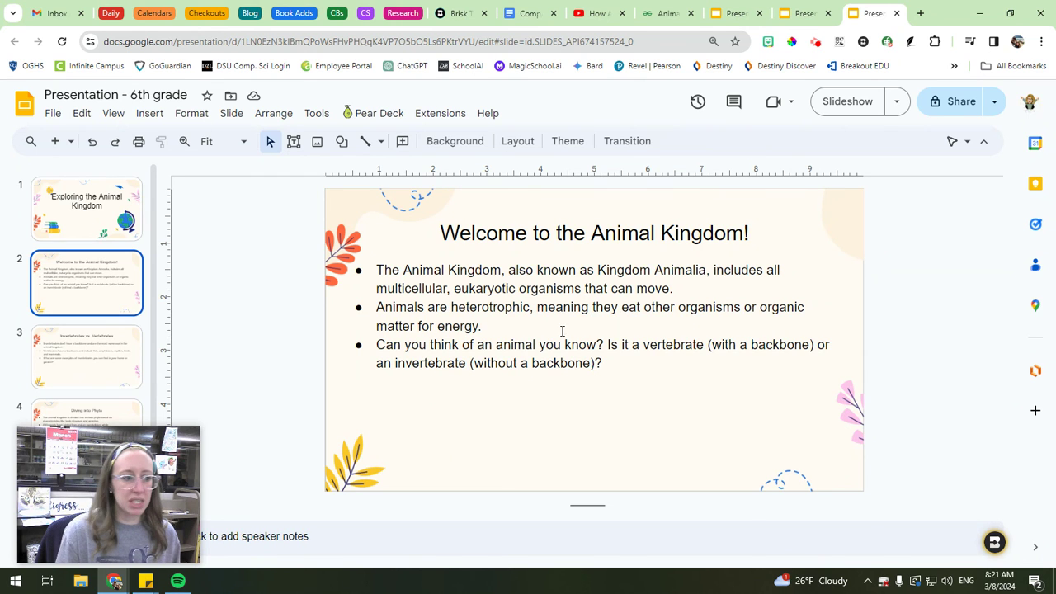